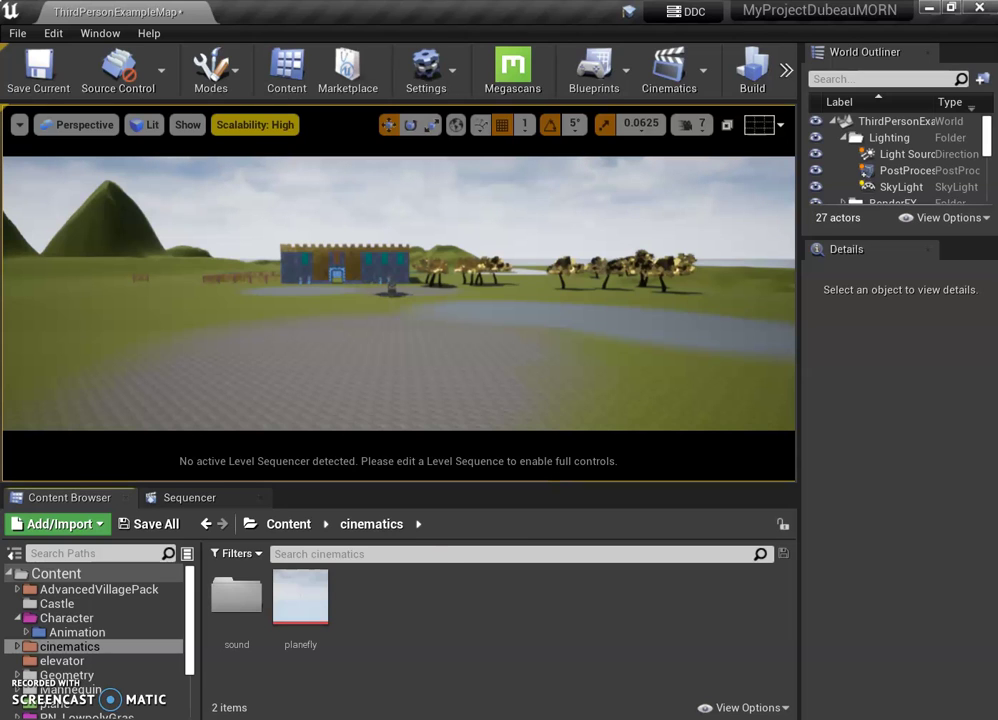
Step: In File Explorer, create a folder on the D: drive named "game trailer" followed by the owner's surname, and open it
key("alt+Tab")
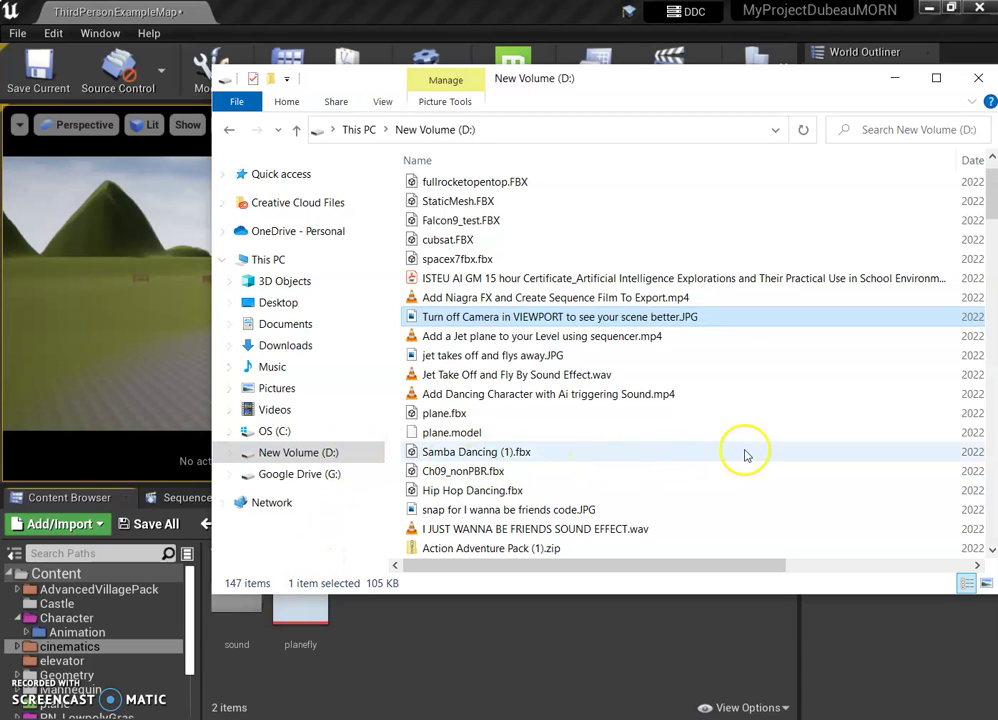
right_click(893, 341)
mouse_move(815, 604)
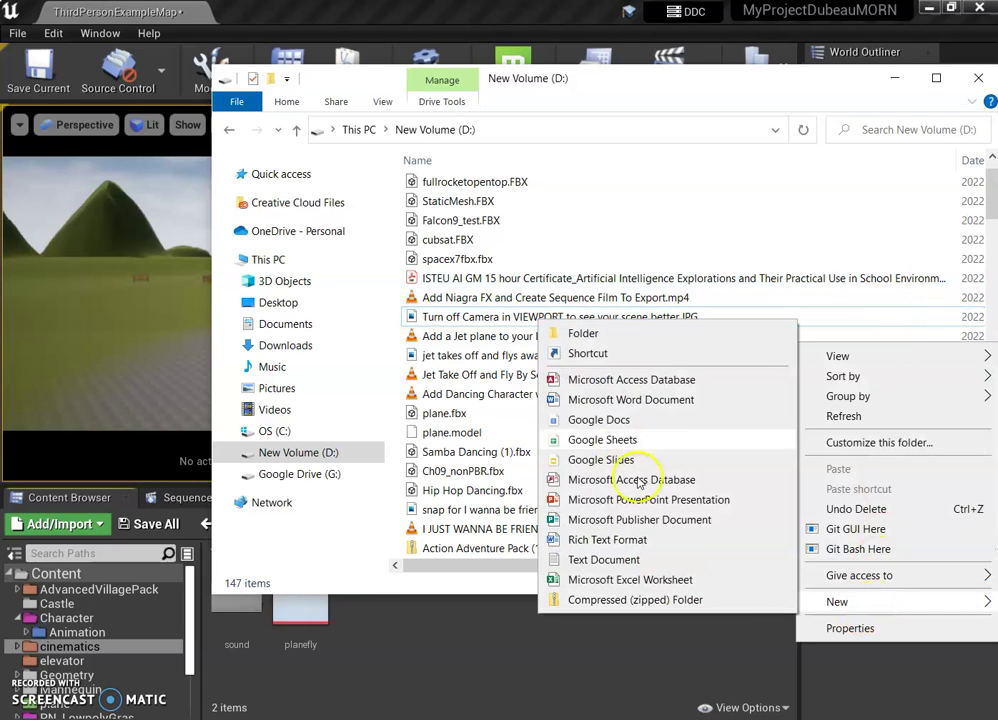
left_click(588, 334)
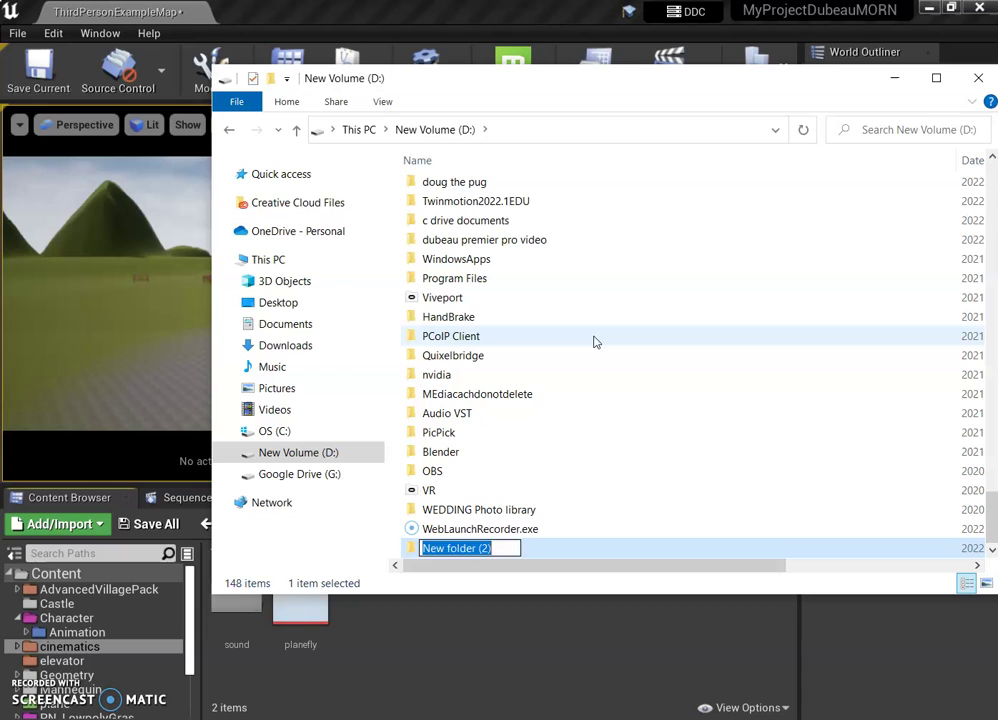
type("game trailer dubeau")
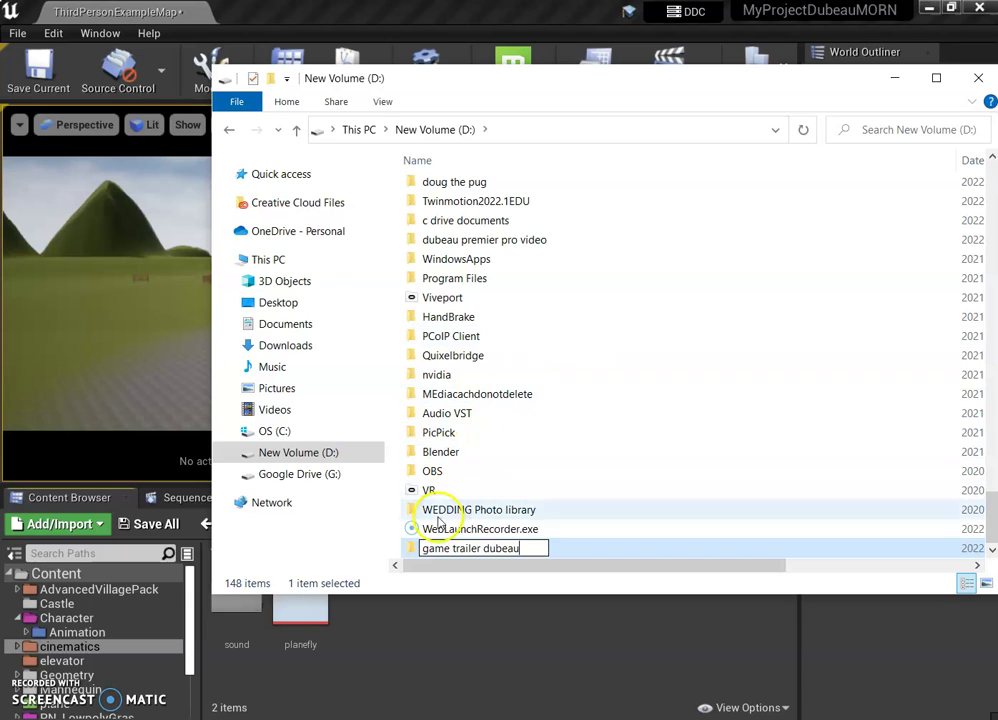
double_click(411, 553)
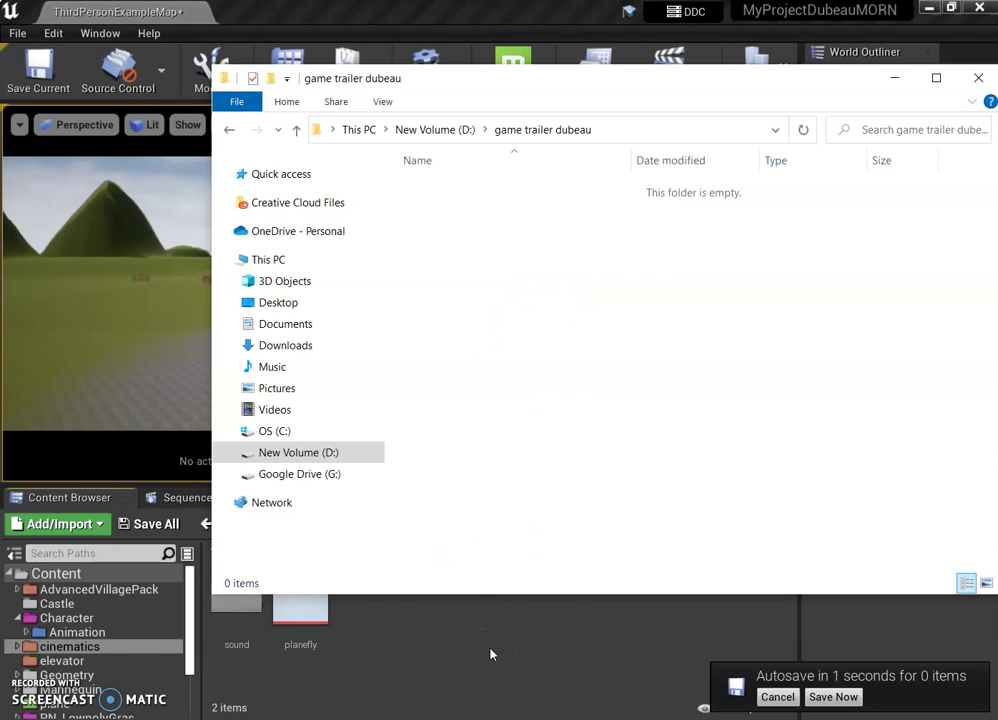
Step: Back in Unreal Editor, create a Level Sequence named take1 in the cinematics folder and open it in Sequencer
left_click(490, 654)
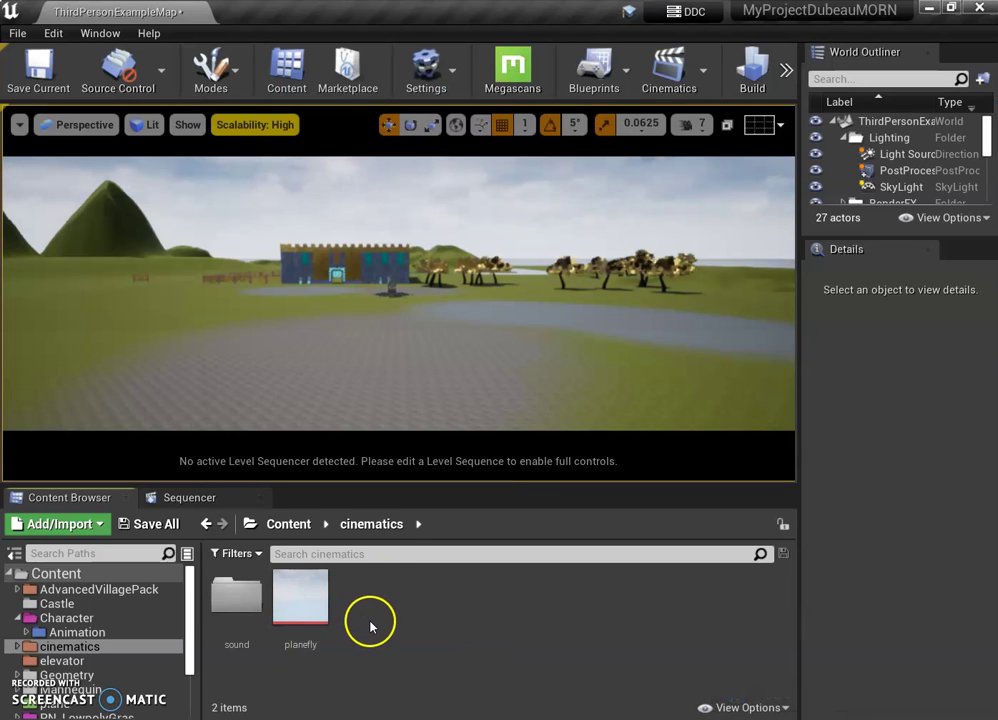
left_click_drag(423, 421, 416, 390)
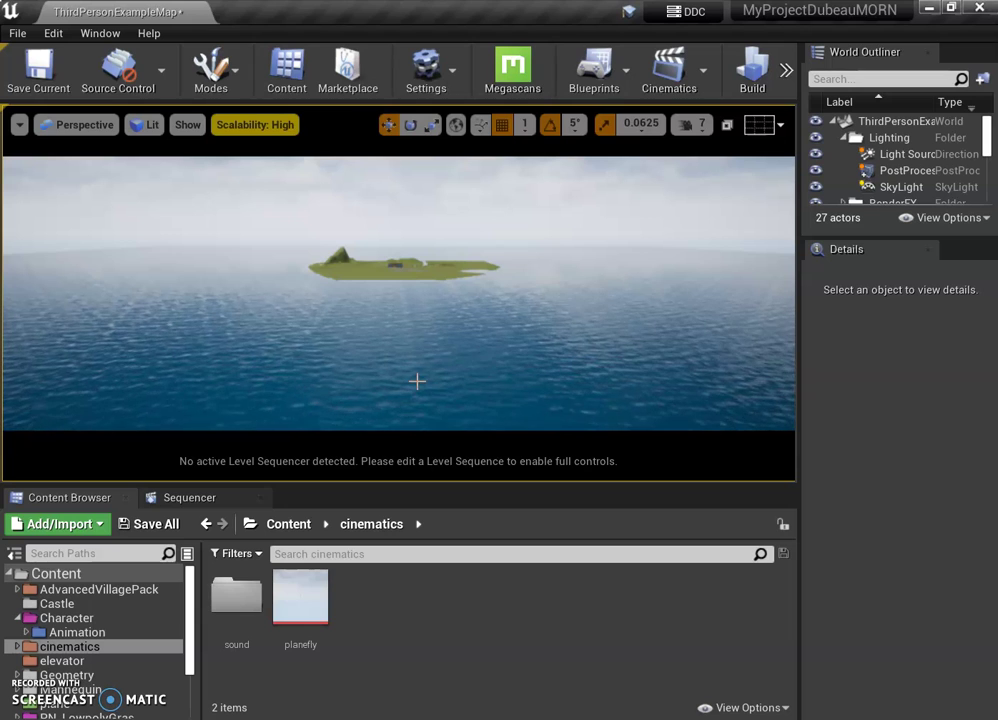
right_click(377, 612)
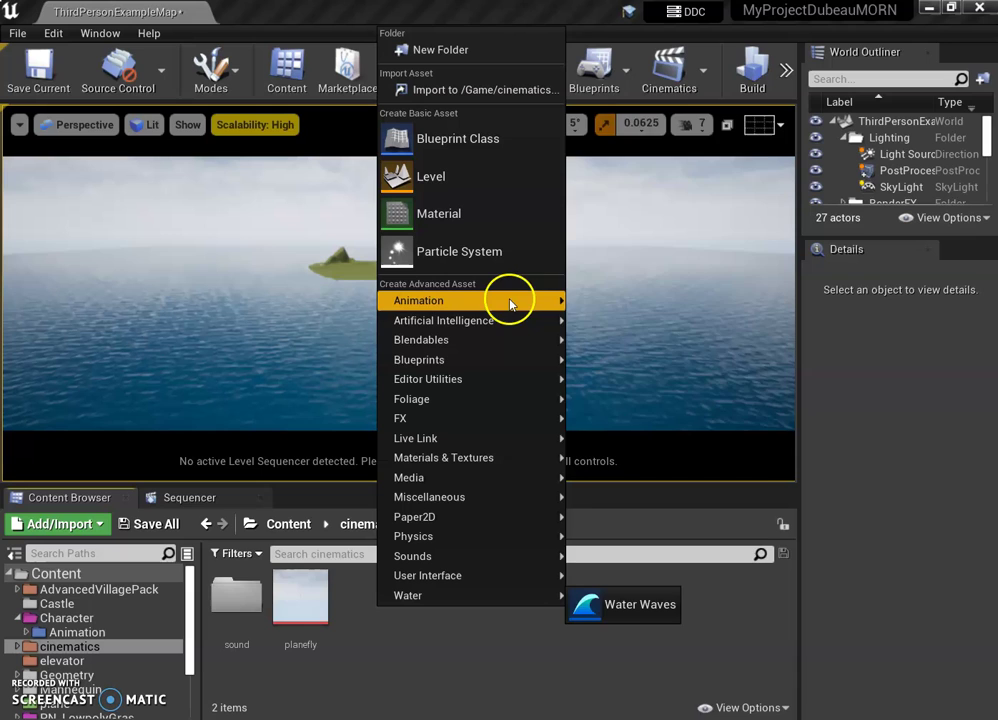
mouse_move(508, 301)
left_click(667, 588)
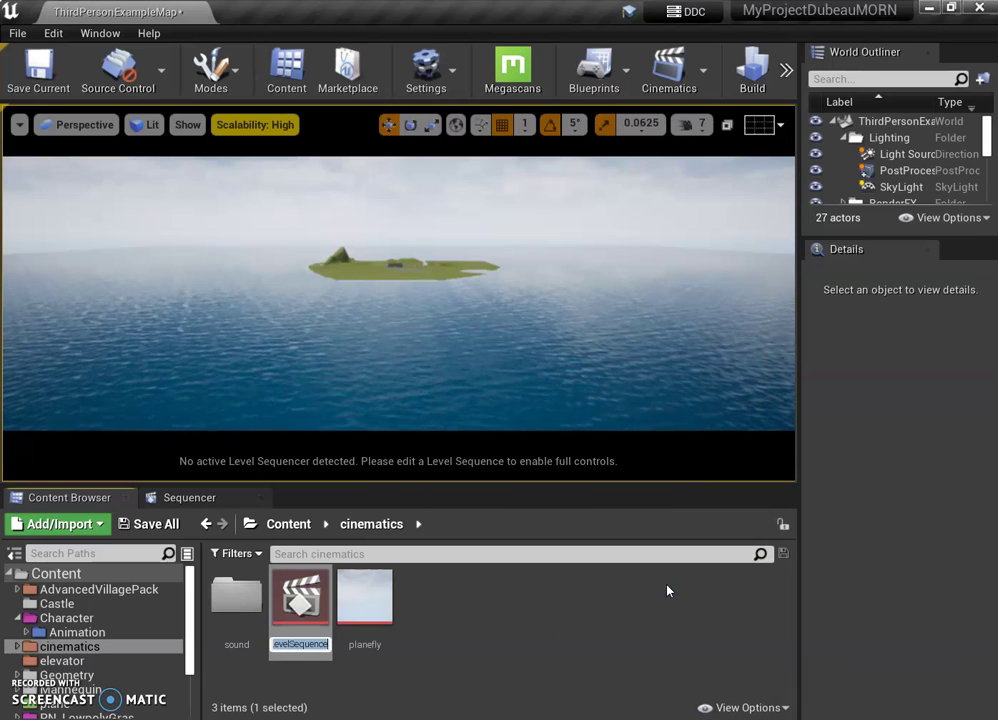
type("take1")
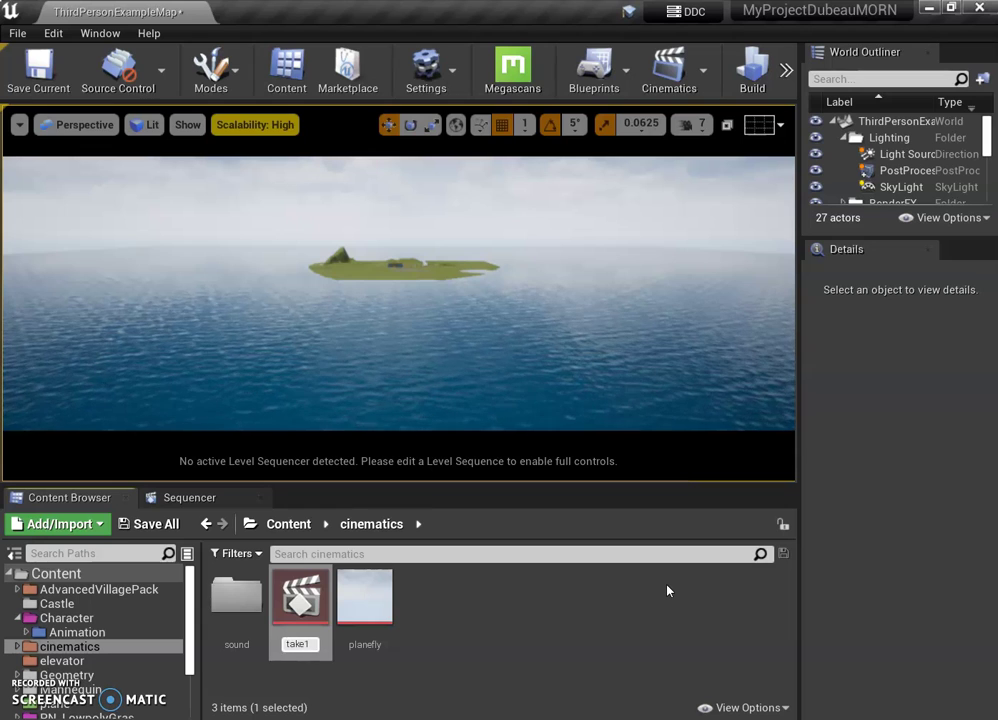
left_click(679, 606)
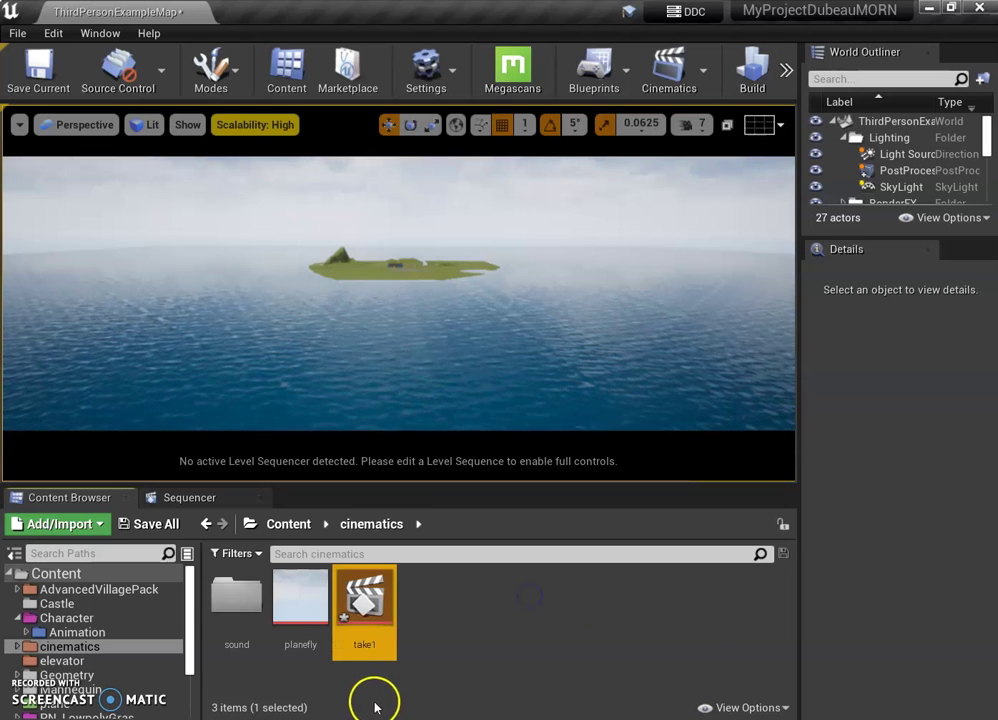
double_click(378, 597)
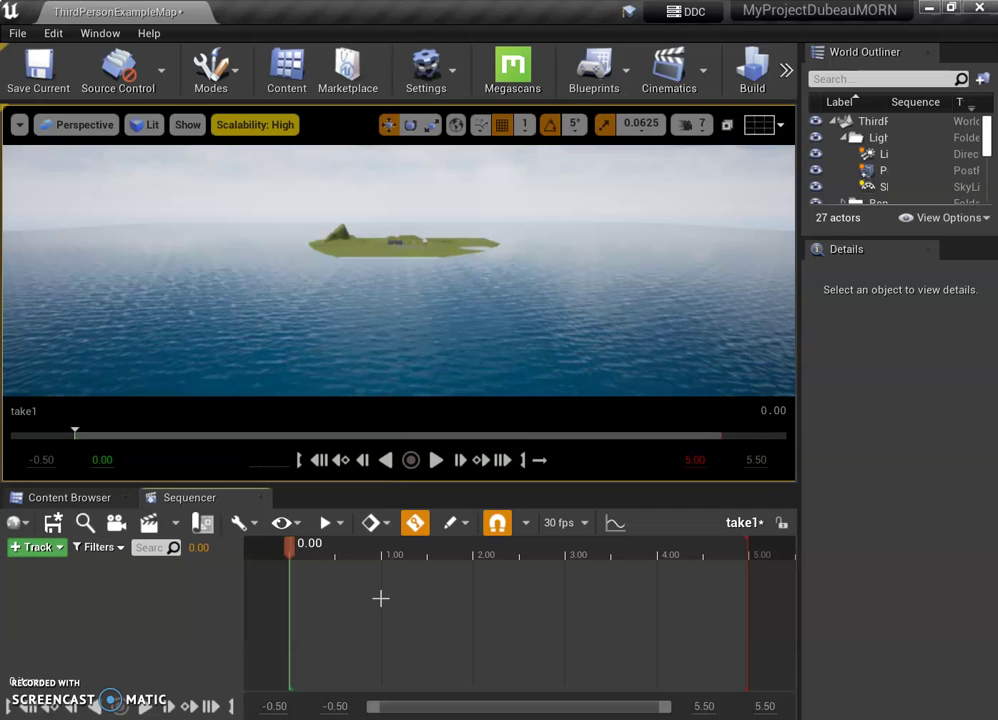
Step: Add a new Cine Camera Actor with a camera cut to the take1 sequence
left_click(258, 617)
left_click(195, 609)
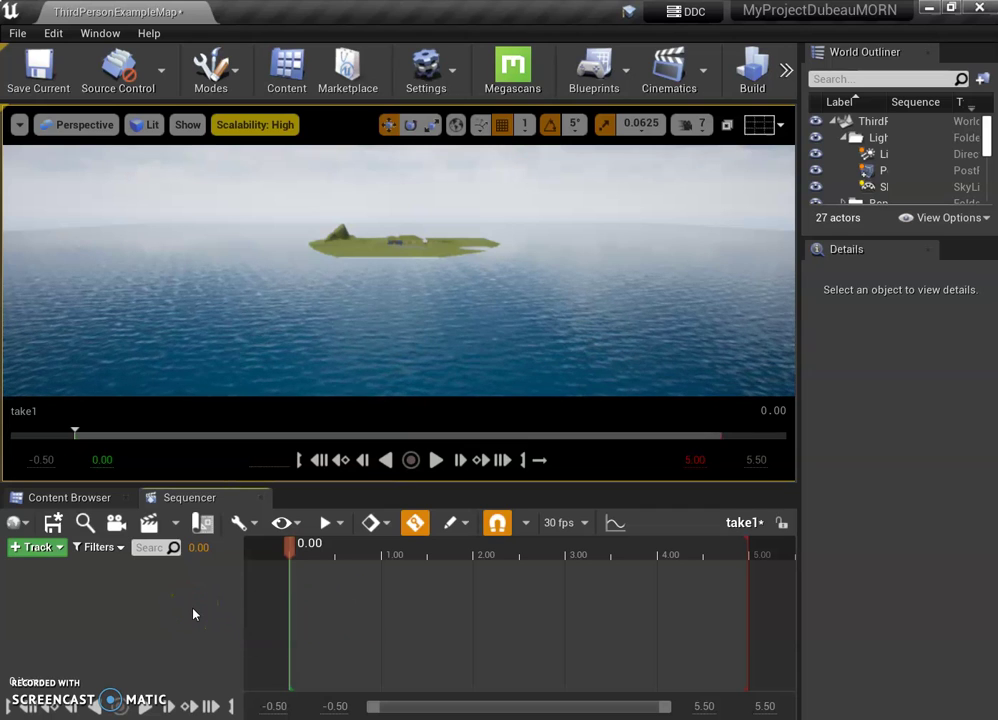
left_click(117, 532)
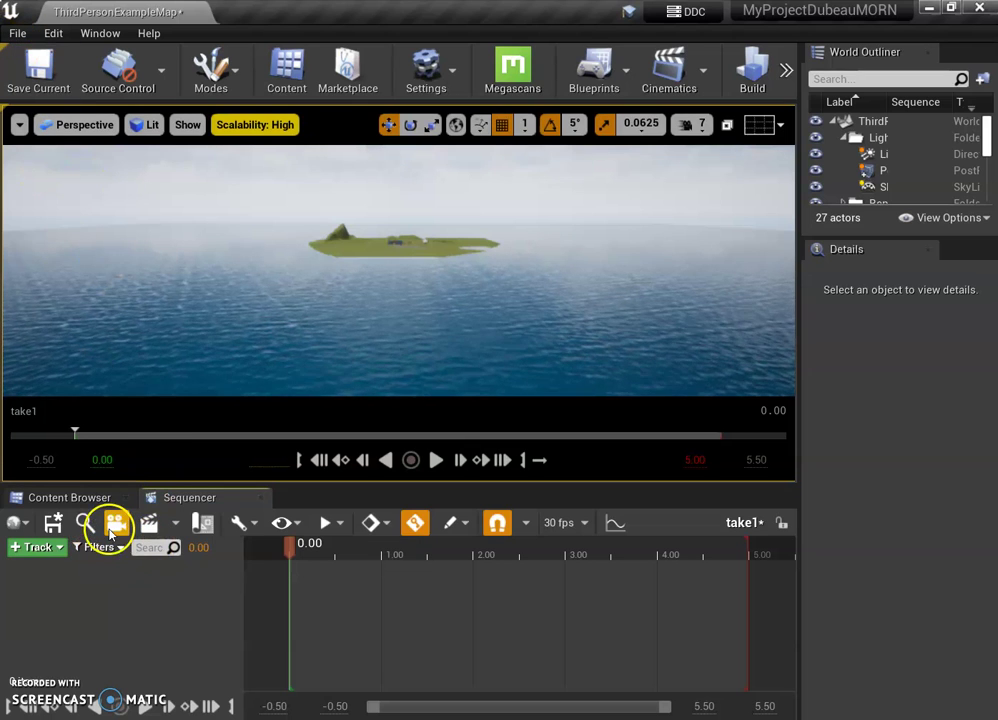
left_click(116, 534)
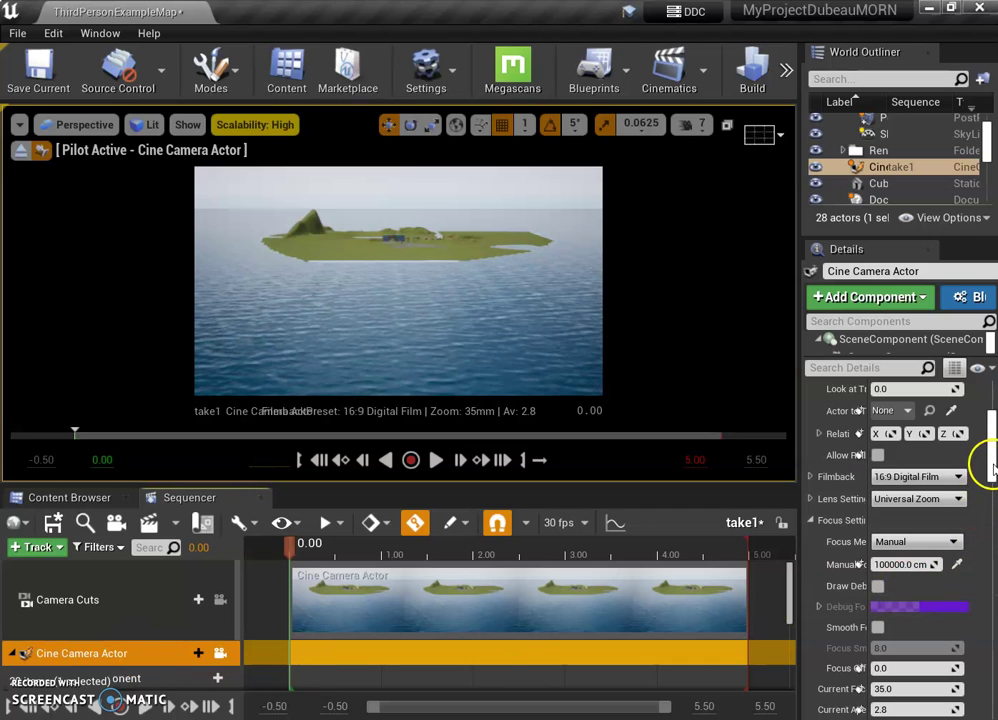
Step: Set the Cine Camera Actor's focus method to Disable in its focus settings
left_click(811, 520)
left_click(811, 520)
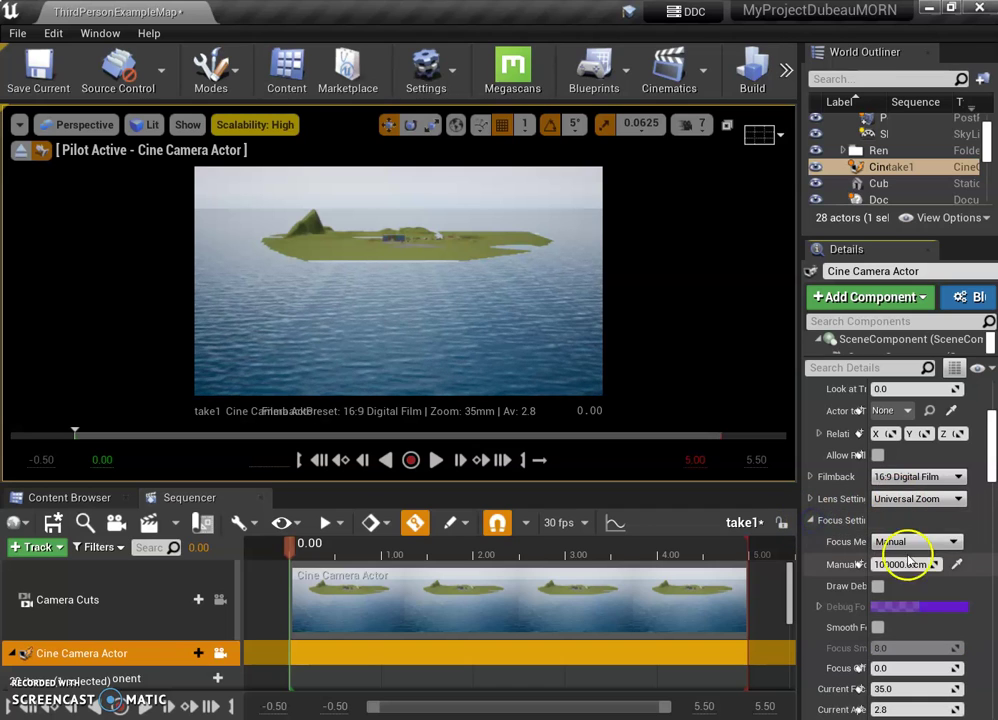
left_click(950, 542)
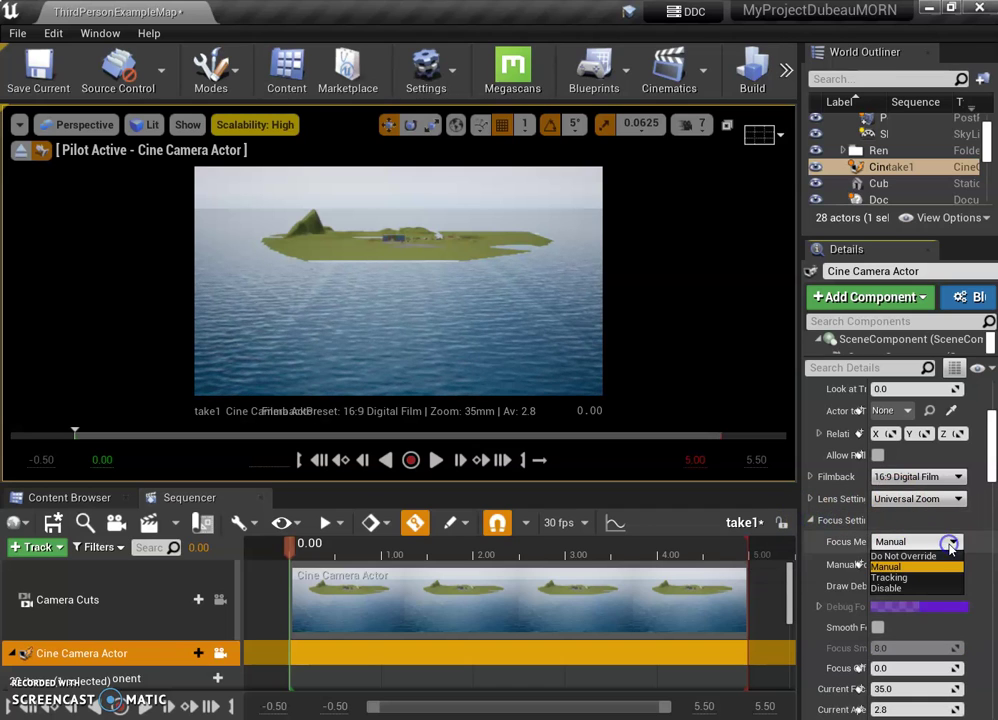
left_click(888, 588)
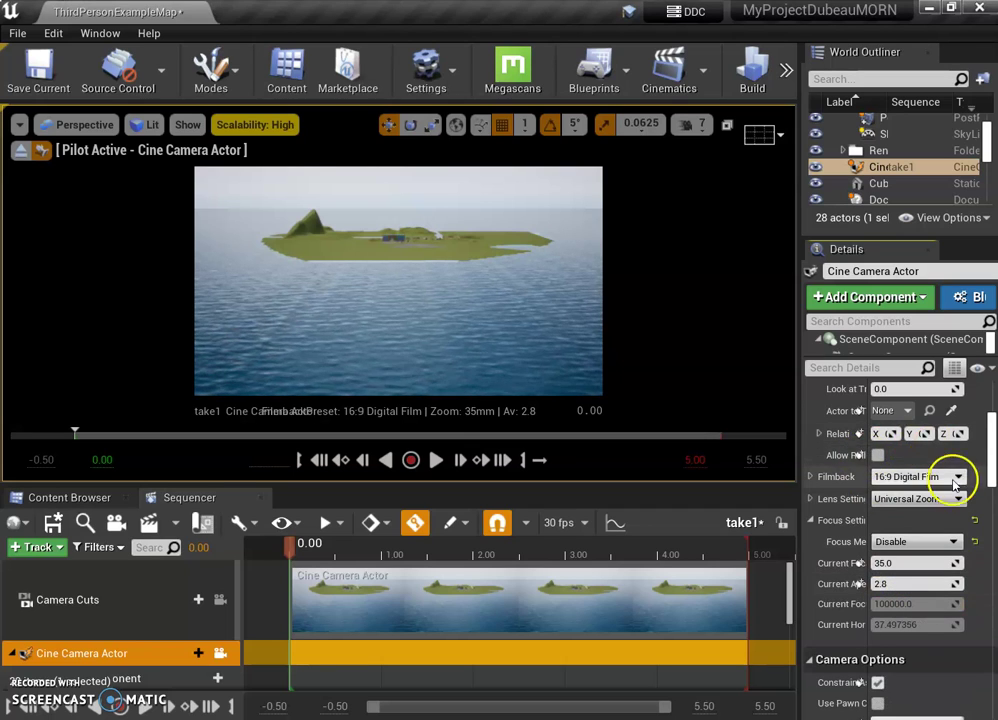
scroll(946, 492, "up", 3)
scroll(946, 490, "up", 2)
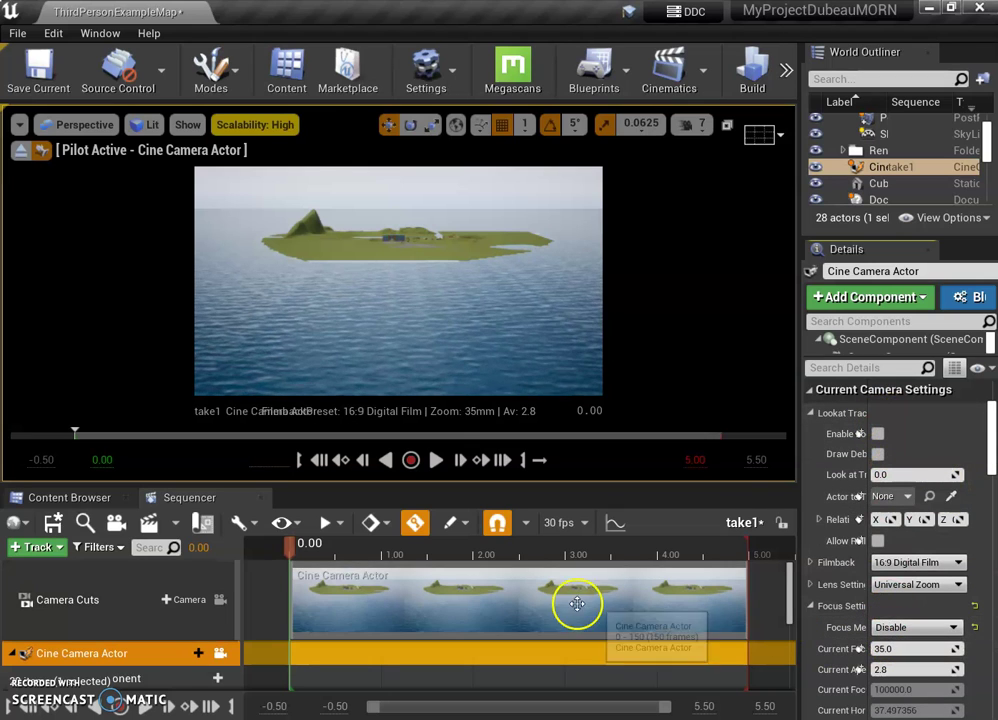
Step: Review the camera's tracks, unlock the Cine Camera Actor from the viewport, and lock it again to pilot the view
scroll(238, 596, "down", 5)
scroll(236, 600, "down", 1)
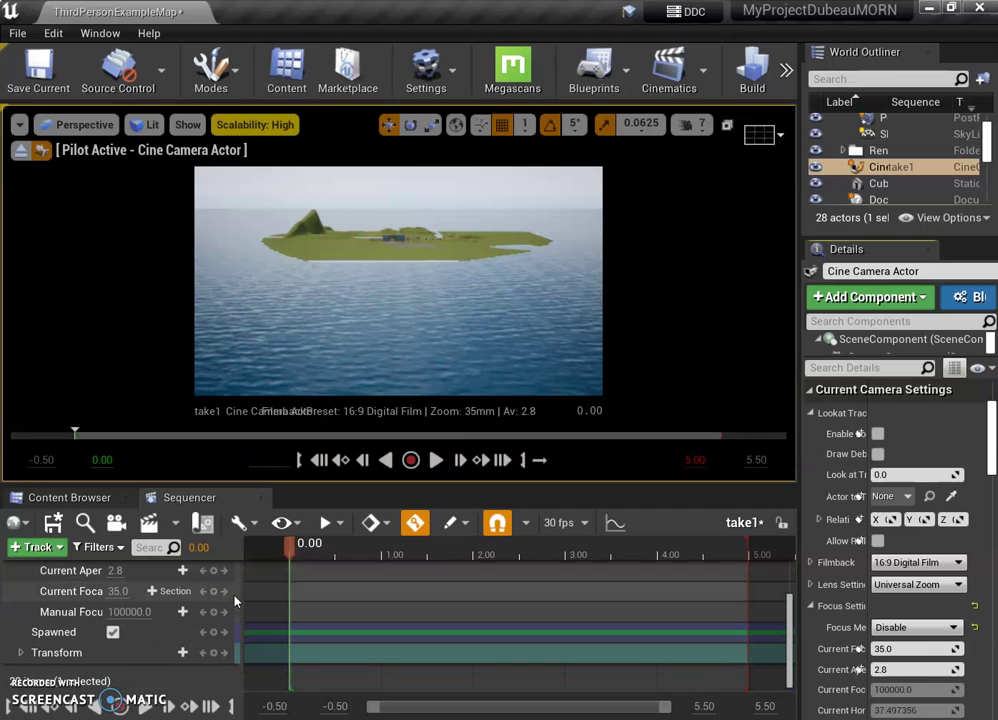
left_click(243, 626)
left_click(433, 324)
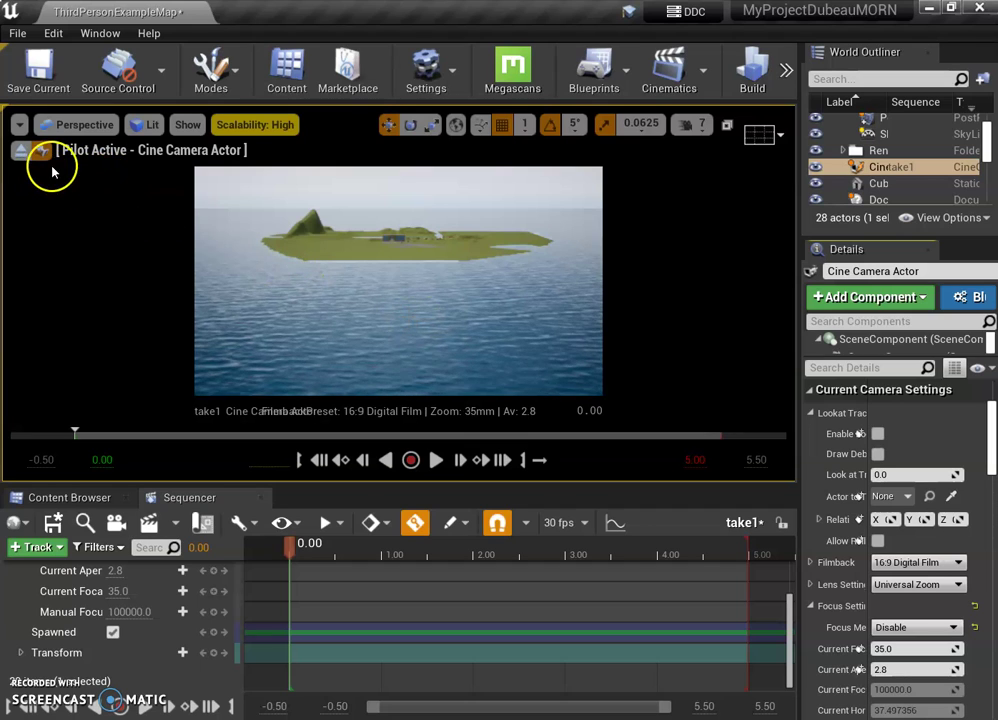
scroll(210, 610, "up", 3)
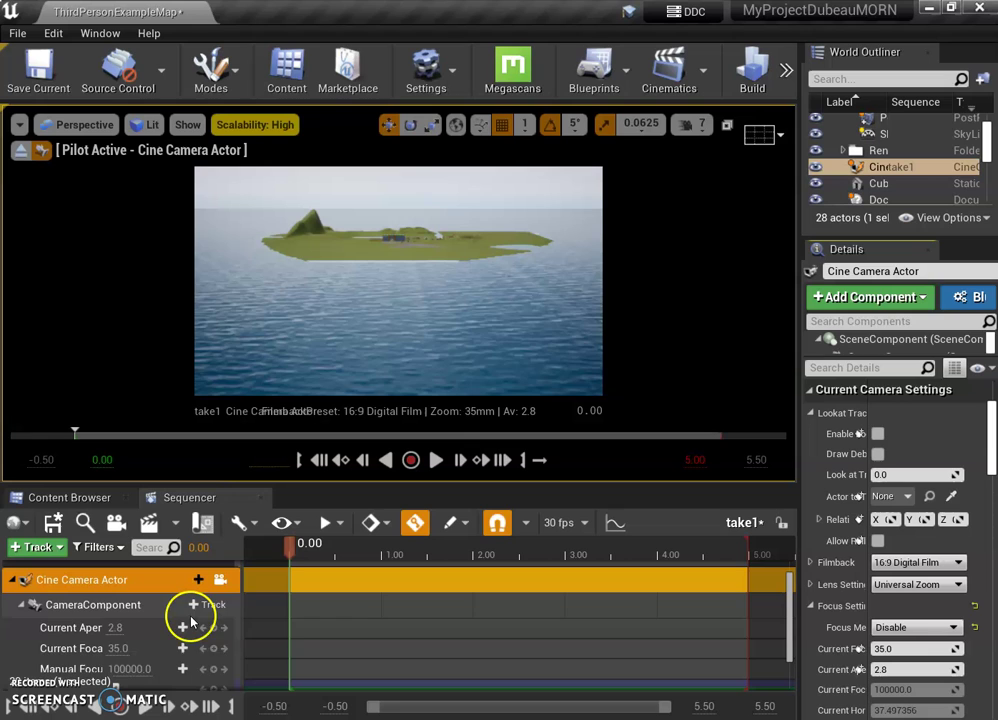
scroll(213, 612, "up", 1)
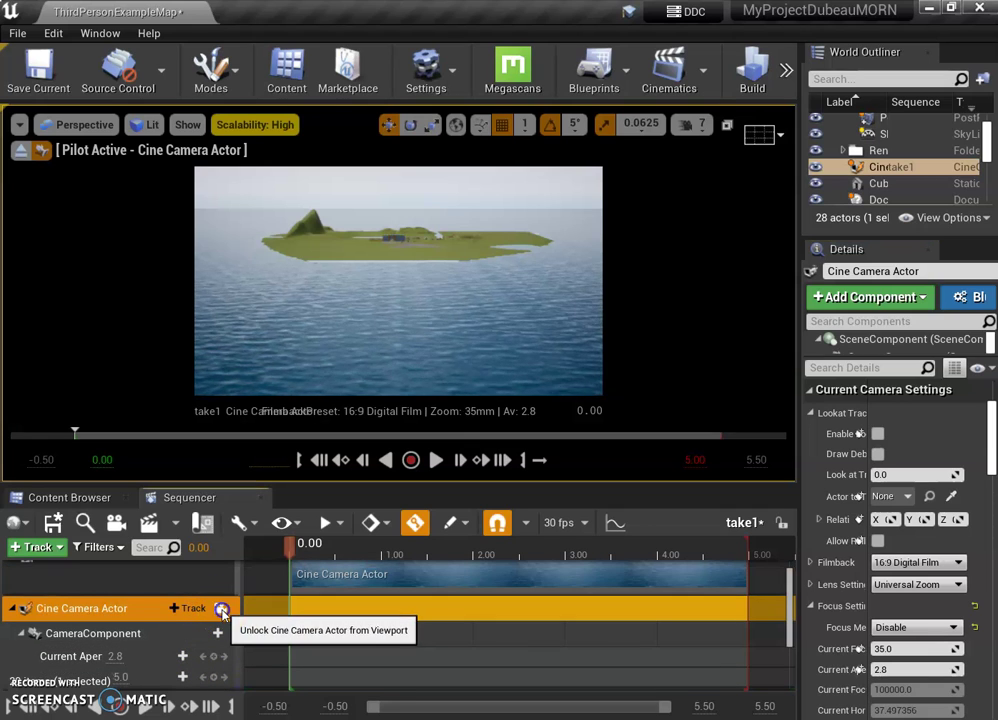
left_click(219, 611)
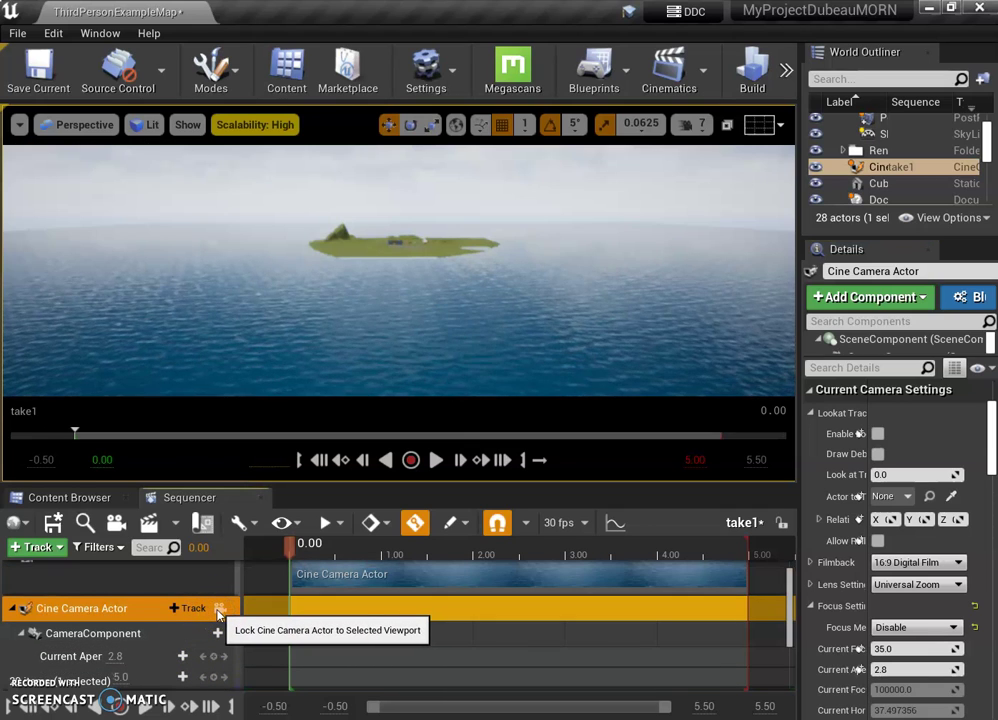
left_click(219, 611)
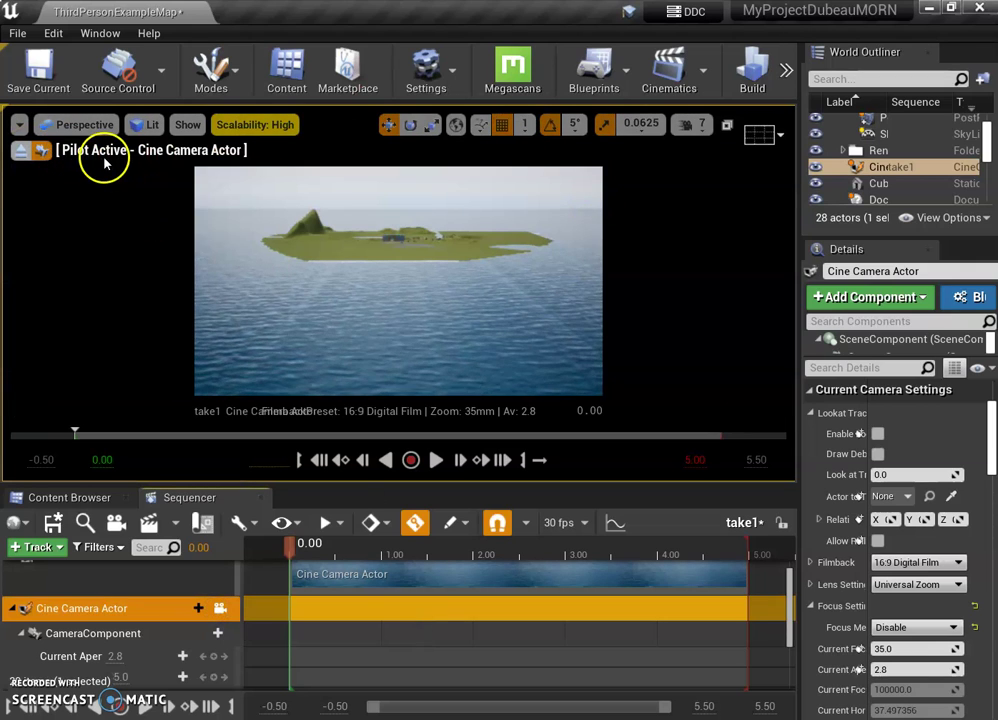
Step: Tilt the piloted camera to frame the whole island and add a Transform key at 0.00
left_click_drag(314, 288, 278, 273)
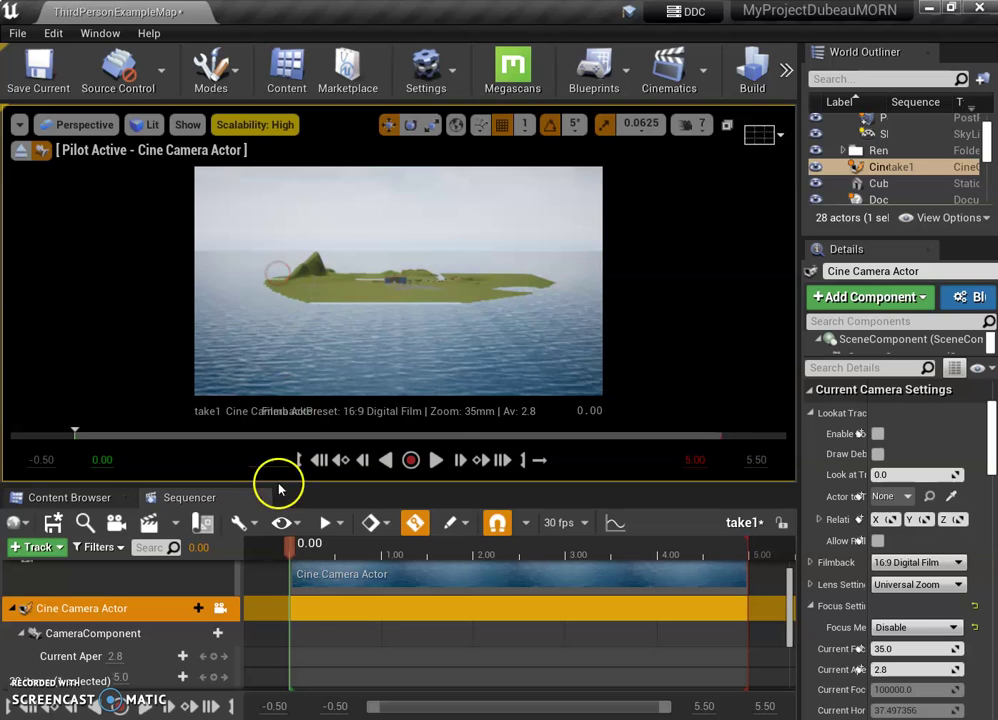
left_click(317, 321)
scroll(254, 597, "down", 3)
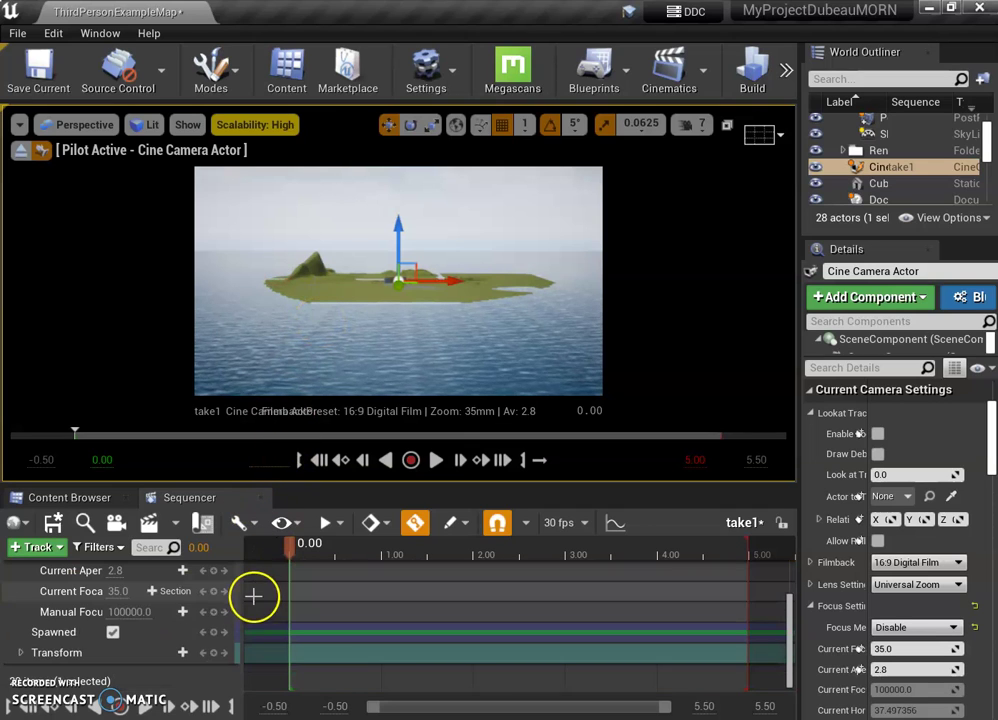
left_click(213, 653)
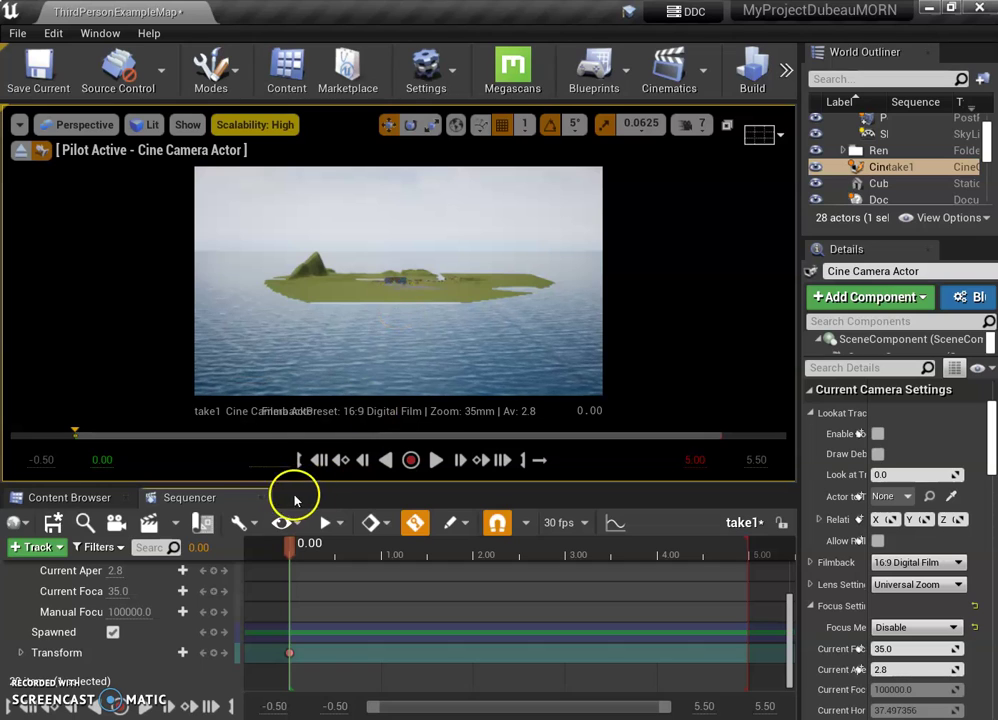
Step: Try auto-keying a camera view turned toward the open water at 1.5667 seconds, and remove that Transform key
left_click(415, 522)
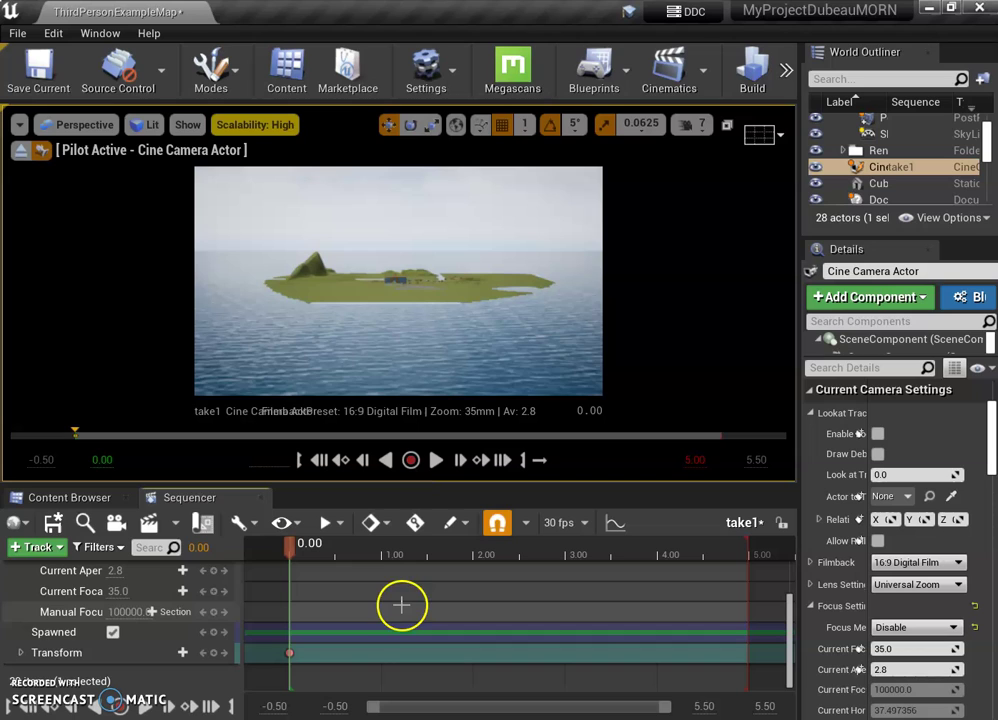
left_click(415, 530)
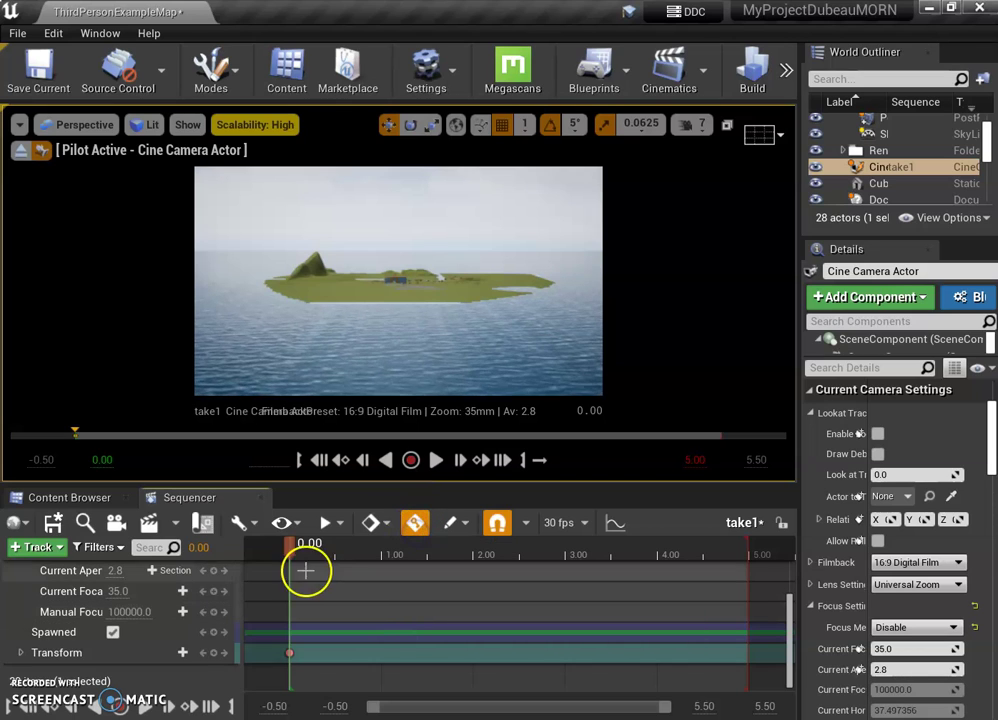
left_click_drag(289, 545, 434, 566)
left_click(486, 481)
right_click_drag(488, 296, 314, 320)
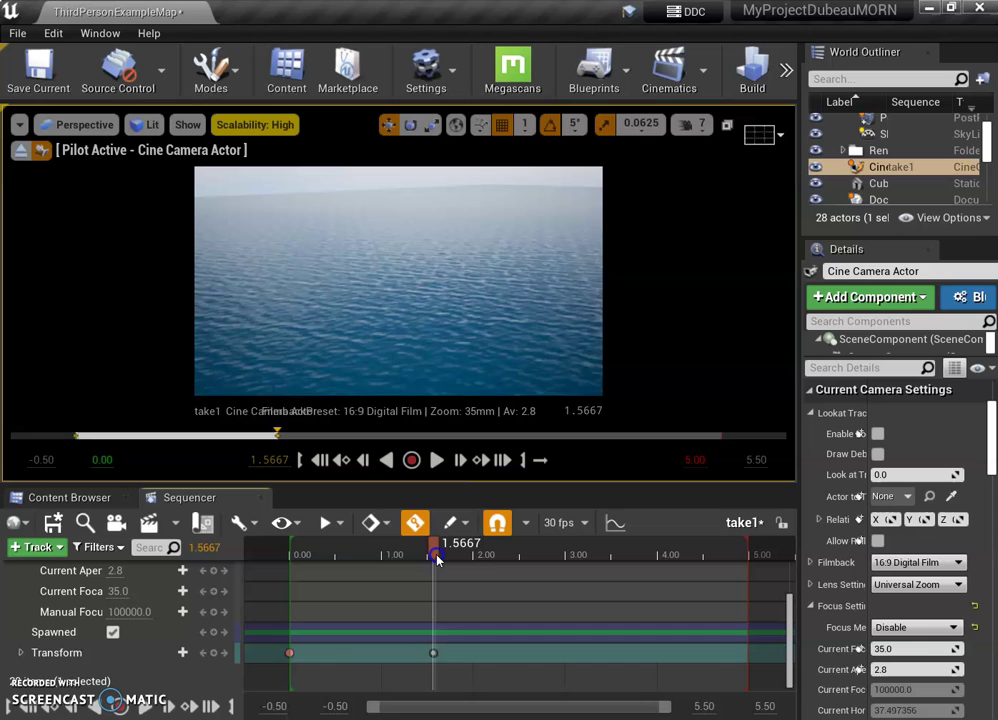
mouse_move(437, 559)
left_mouse_down()
mouse_move(311, 558)
mouse_move(433, 566)
left_mouse_up()
left_click(437, 650)
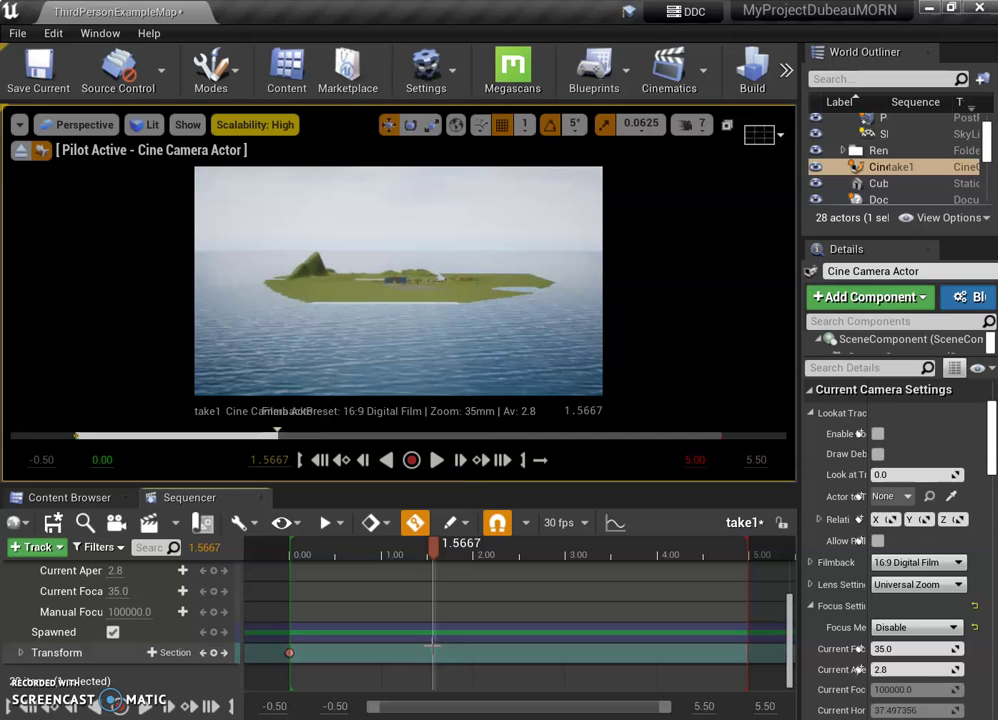
left_click(445, 652)
Step: Move the playhead to 1.5333 seconds and try flying the piloted camera toward the island at camera speed 3
left_click(433, 553)
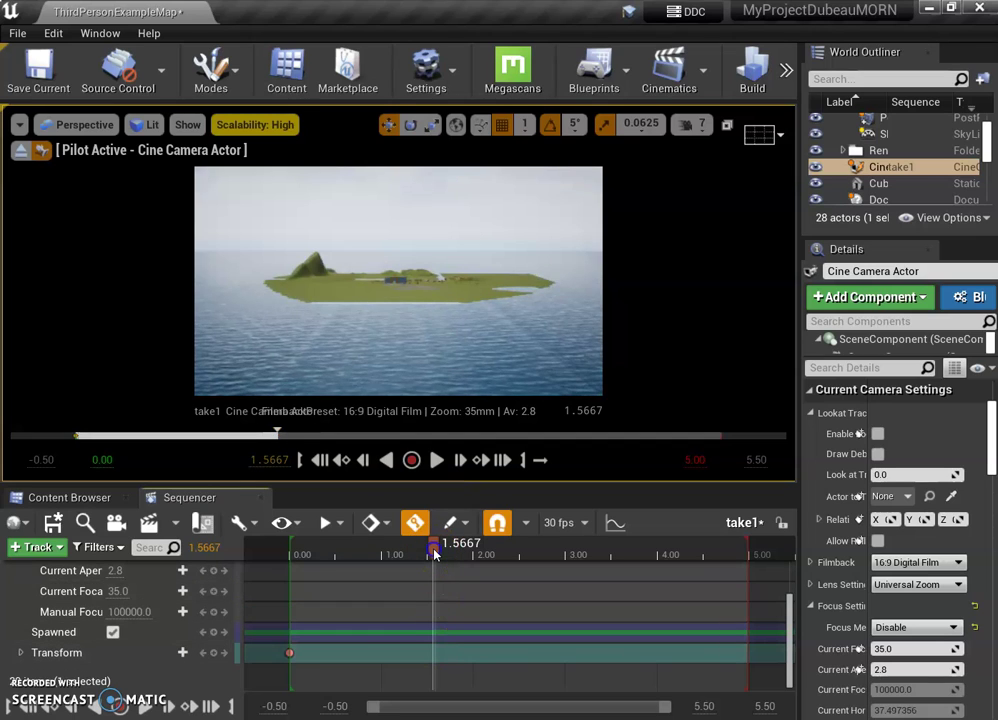
left_click_drag(435, 553, 431, 553)
left_click(422, 281)
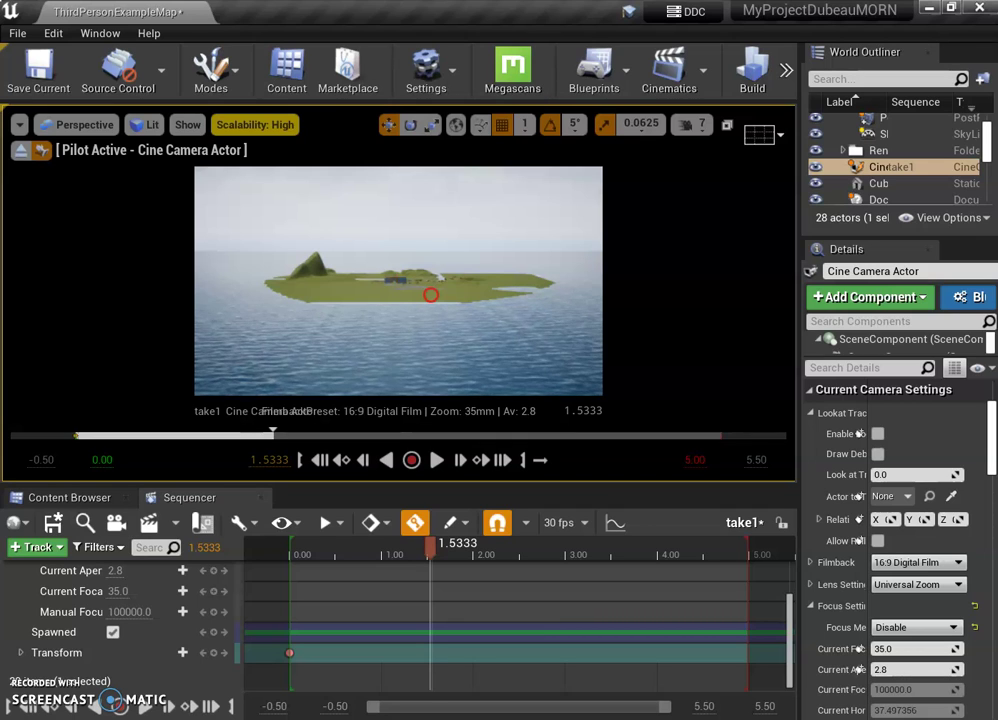
right_click(430, 295)
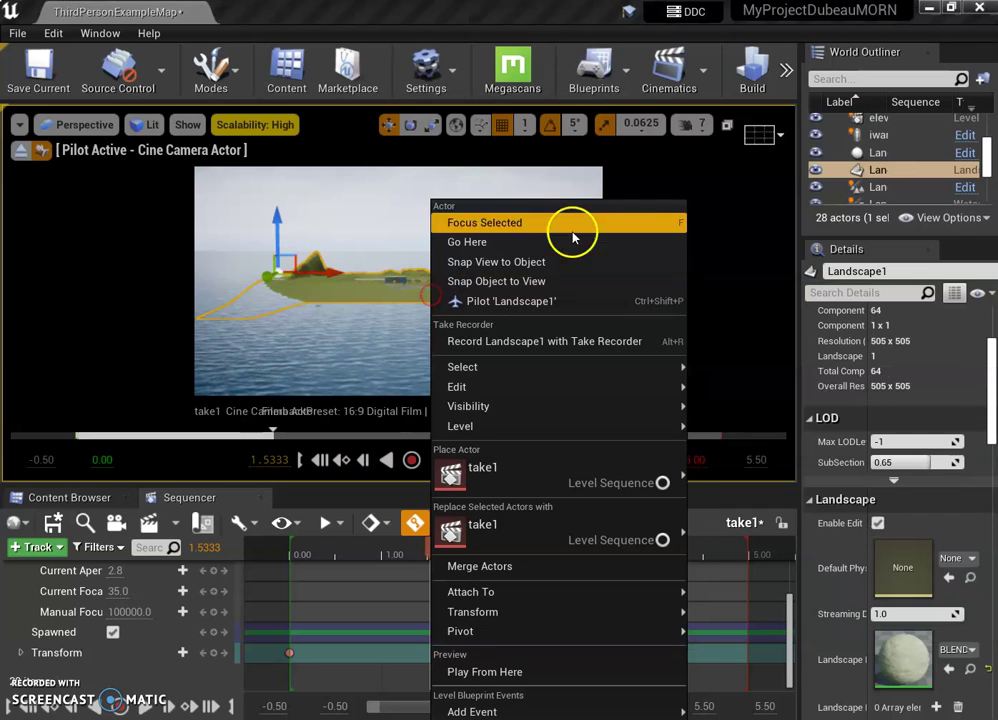
left_click(703, 124)
left_click(730, 190)
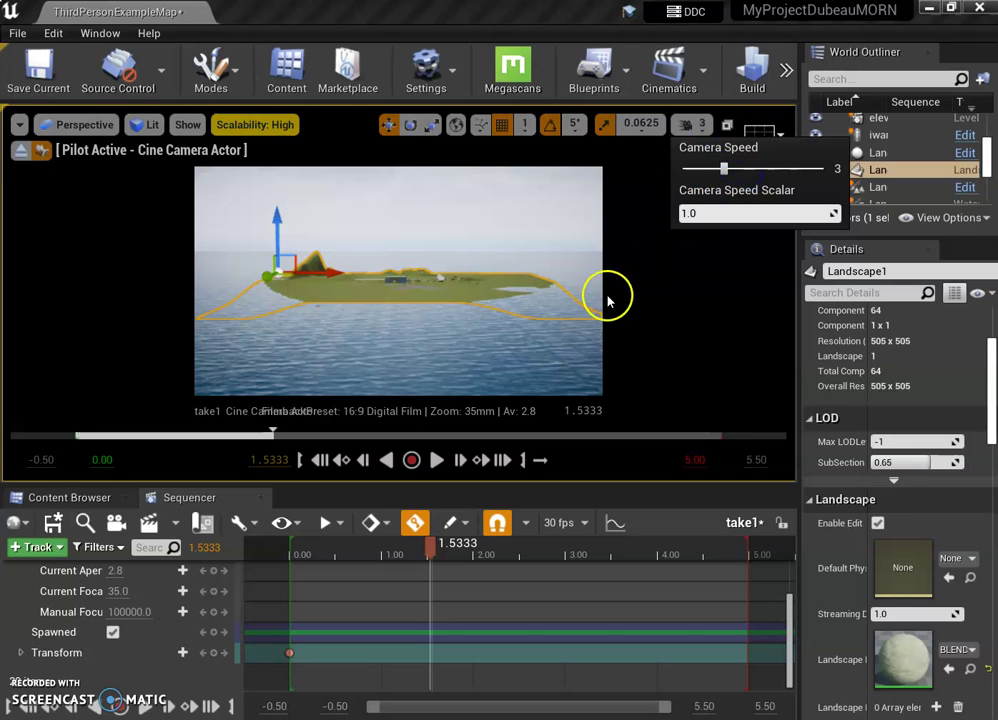
left_click(472, 314)
right_click_drag(455, 318, 455, 317)
Step: Set the camera speed to 5 and fly the piloted camera closer to the island, auto-keying the view at 1.5333 seconds
left_click(690, 124)
left_click(740, 167)
left_click(766, 172)
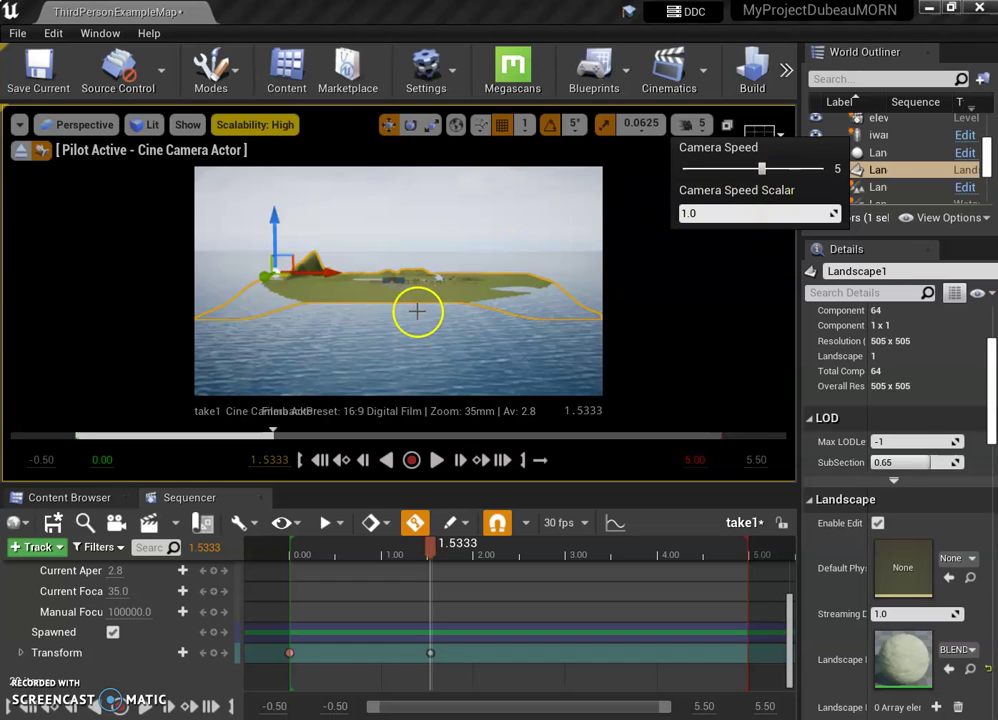
right_click_drag(417, 312, 417, 312)
key("w")
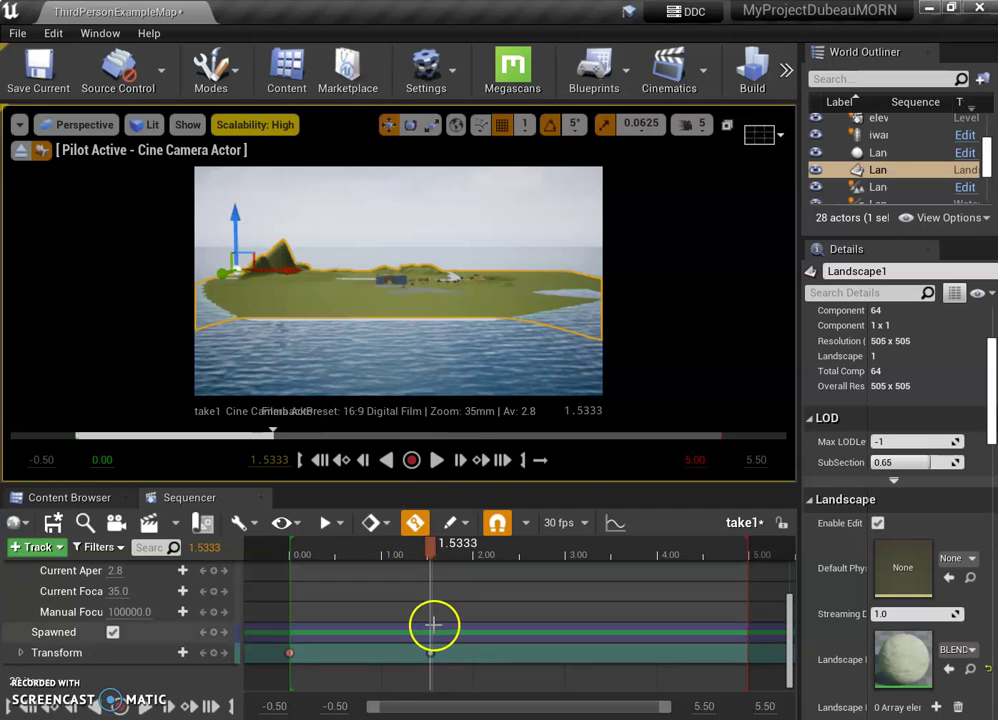
Step: At 3.0667 seconds, fly the piloted camera over the island's grass toward the castle to auto-key a new Transform
left_click_drag(437, 553, 572, 556)
right_click_drag(389, 302, 391, 305)
key("s")
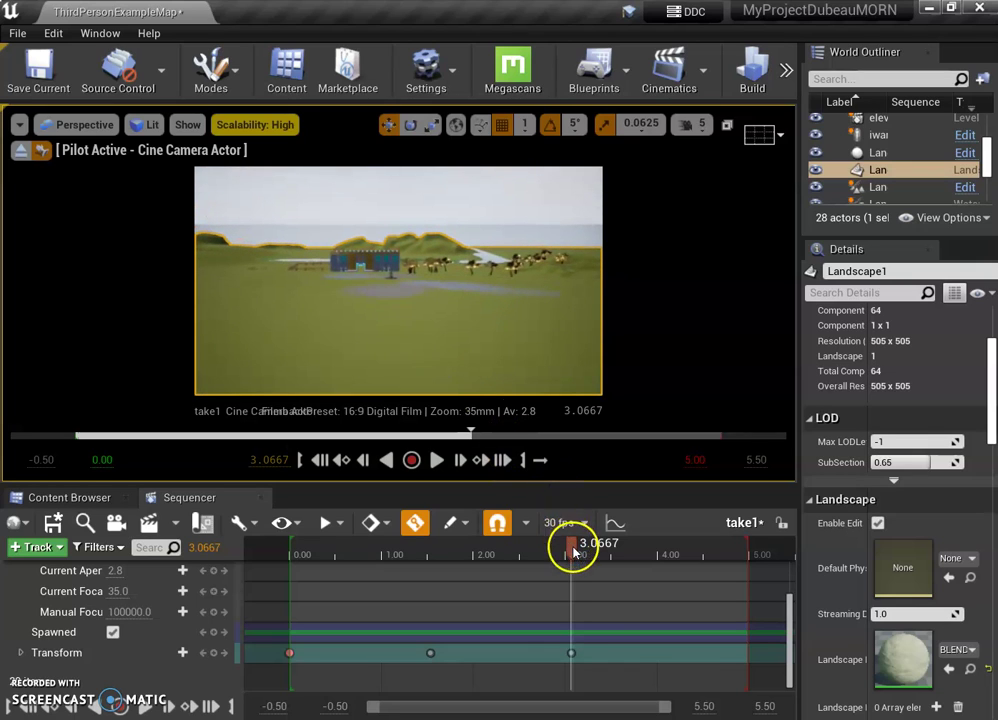
Step: At 4.6667 seconds, auto-key a close camera view framing the castle, the trees and the object in front
left_click_drag(573, 552, 720, 562)
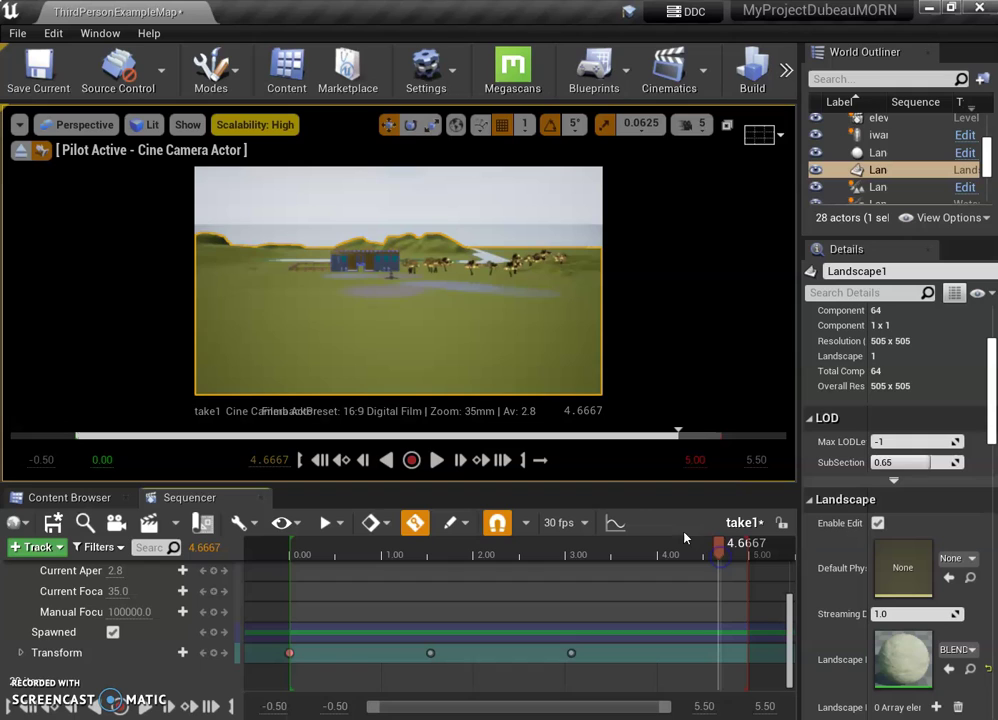
key("w")
right_click_drag(423, 328, 419, 323)
key("s")
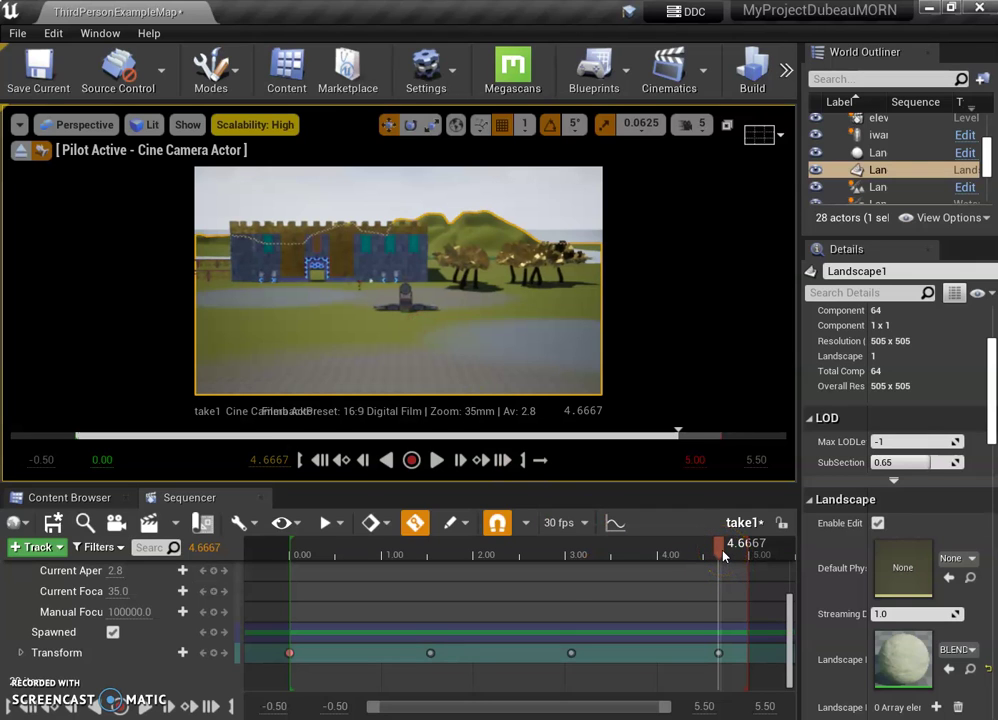
Step: Play the sequence from the start to preview the camera's flight to the castle
left_click_drag(724, 556, 297, 587)
key("space")
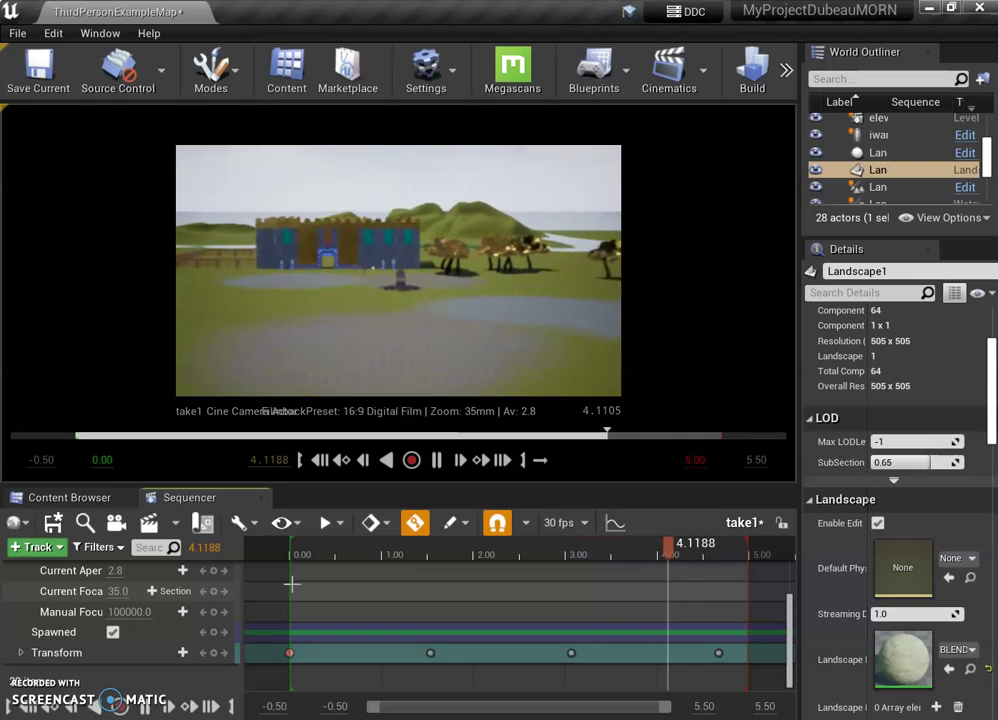
key("space")
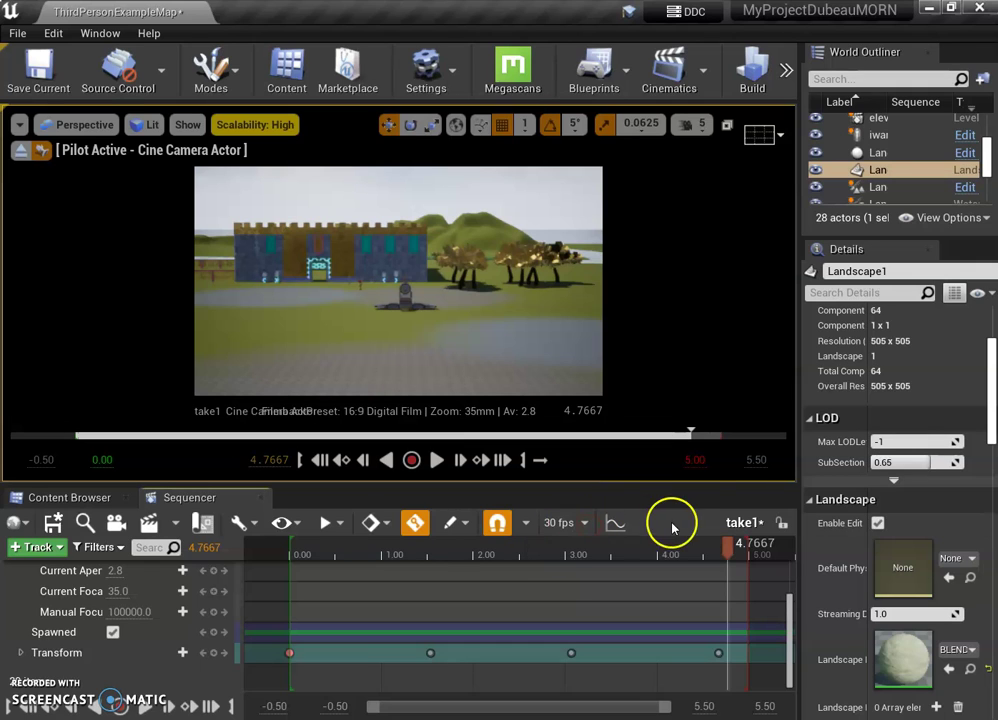
left_click(586, 525)
mouse_move(638, 470)
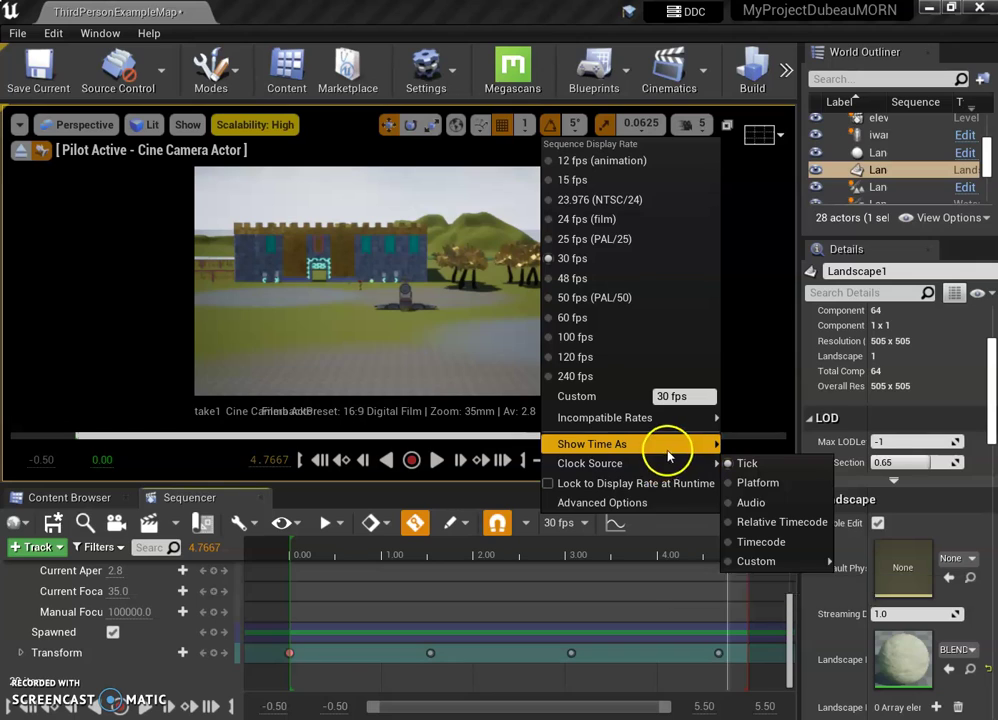
mouse_move(668, 444)
left_click(742, 465)
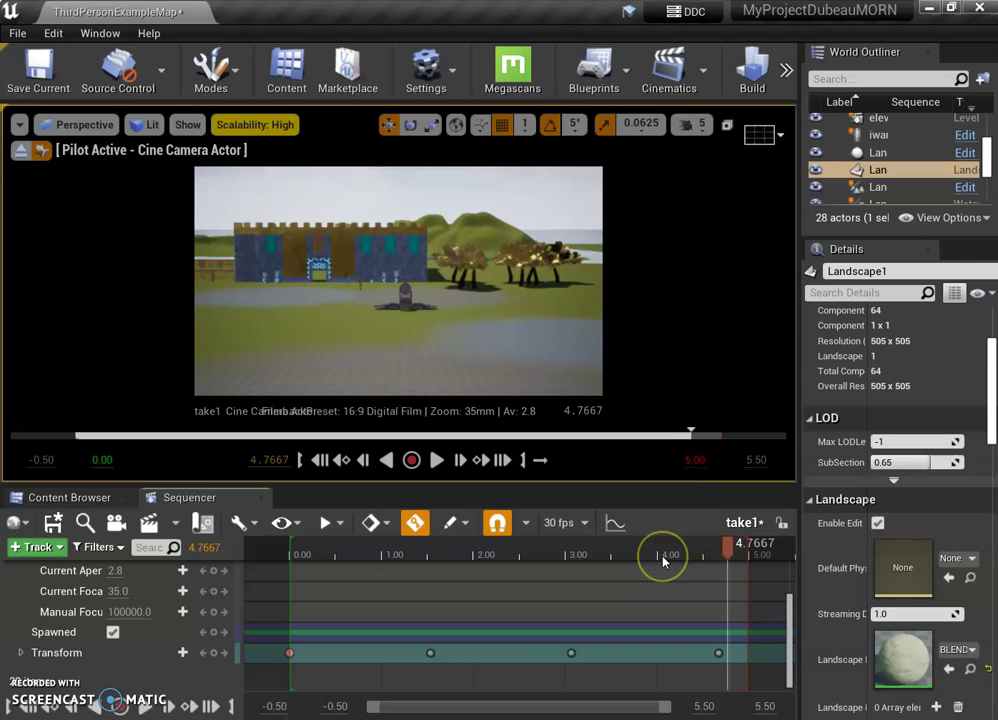
left_click(365, 567)
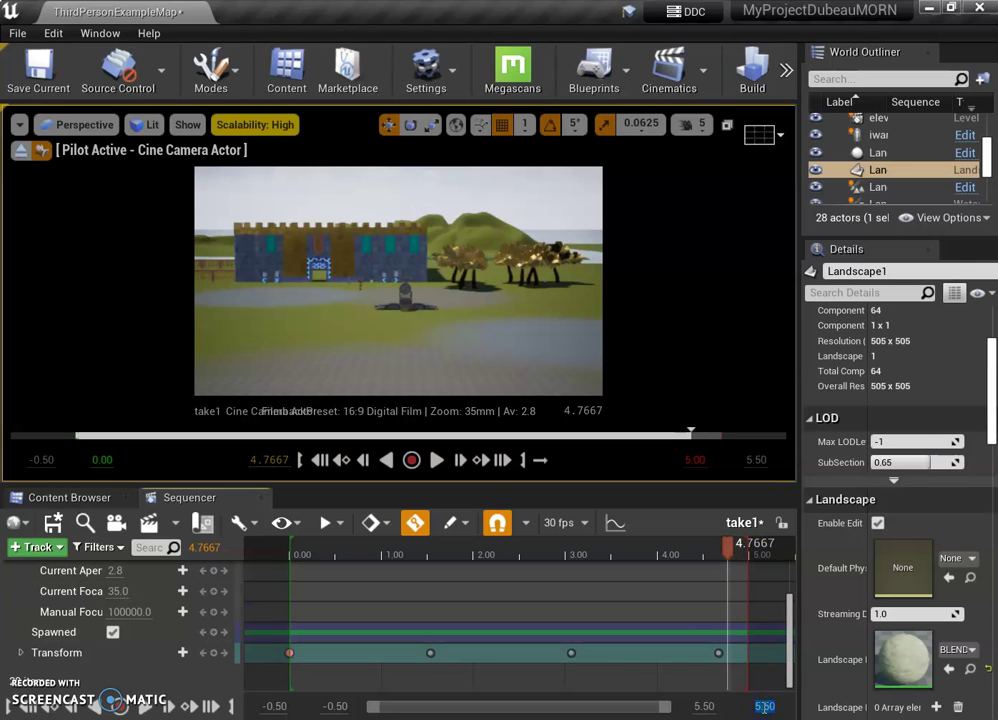
Step: Extend the timeline's working range to 11.00 seconds, show the full range, and move the sequence's end marker to 8.0333 seconds
left_click_drag(765, 706, 748, 706)
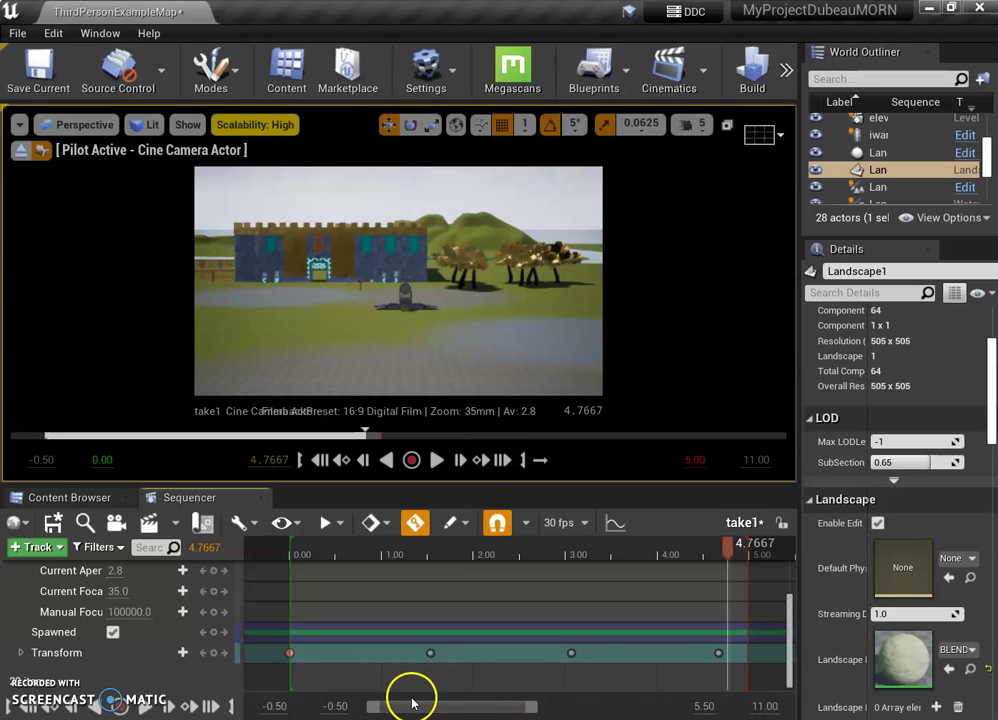
left_click_drag(530, 706, 639, 711)
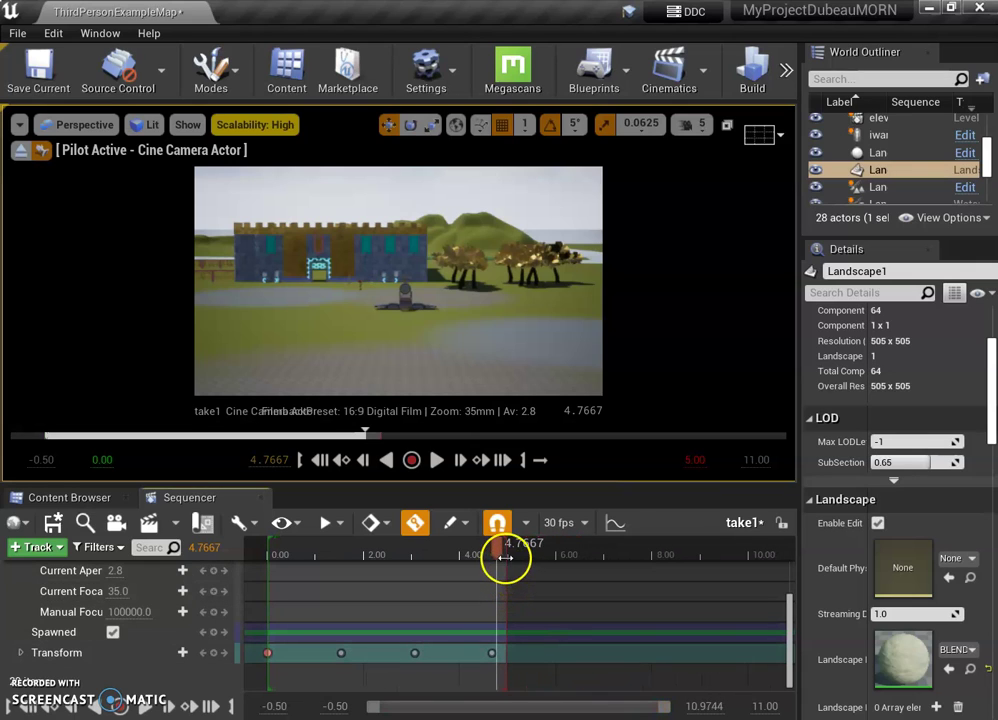
left_click_drag(505, 558, 655, 564)
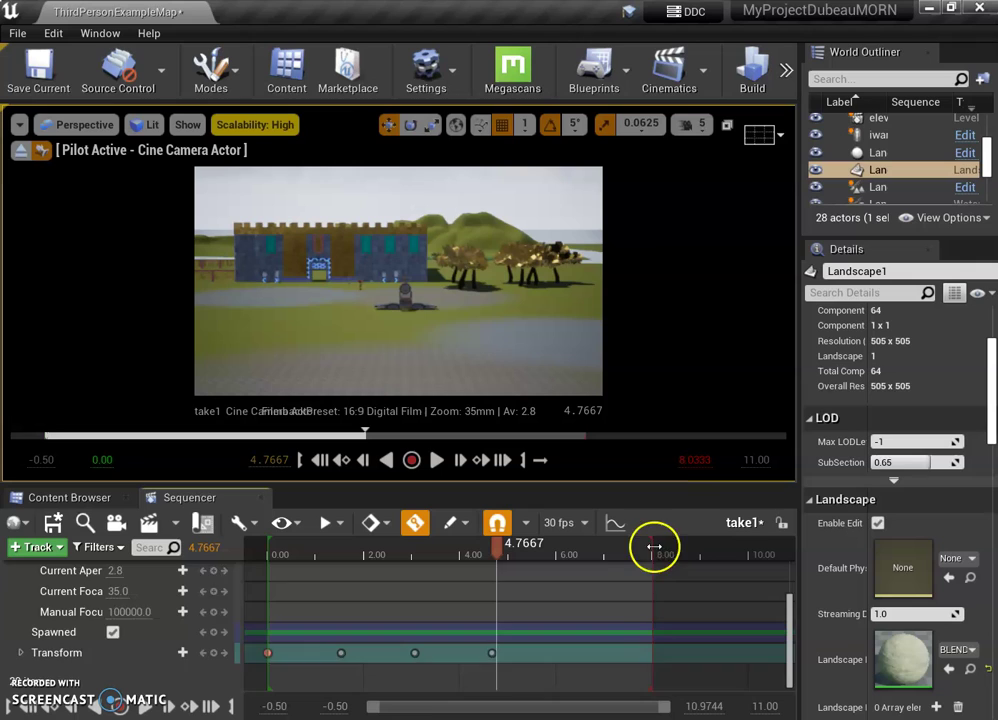
Step: Lengthen the Cine Camera Actor section in the Camera Cuts track past the sequence's end marker
scroll(648, 617, "up", 5)
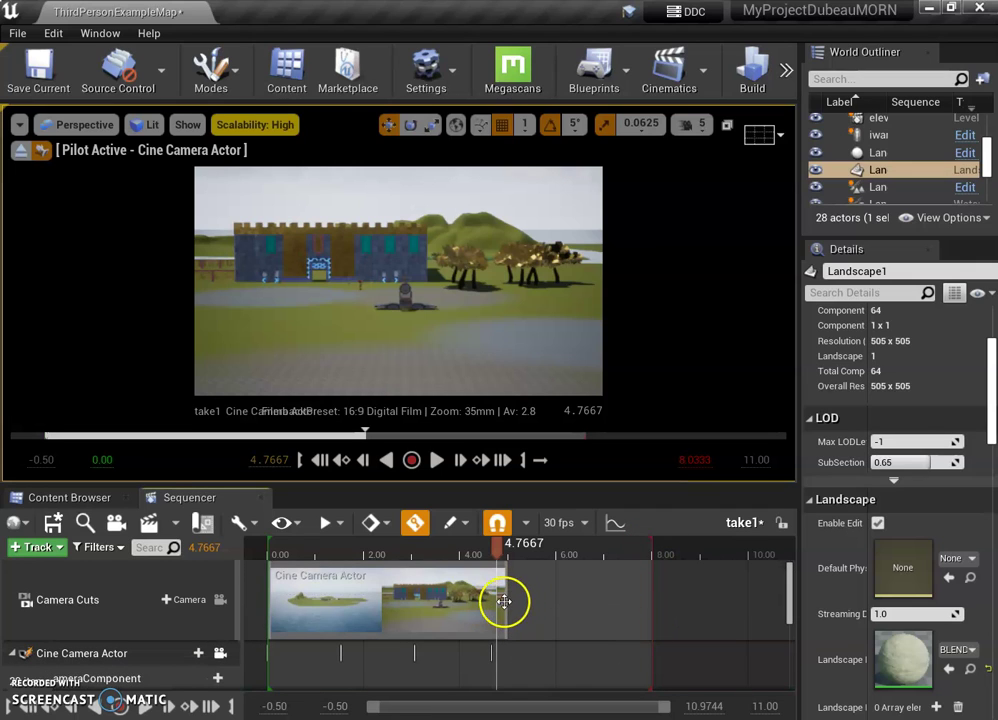
left_click_drag(507, 600, 680, 593)
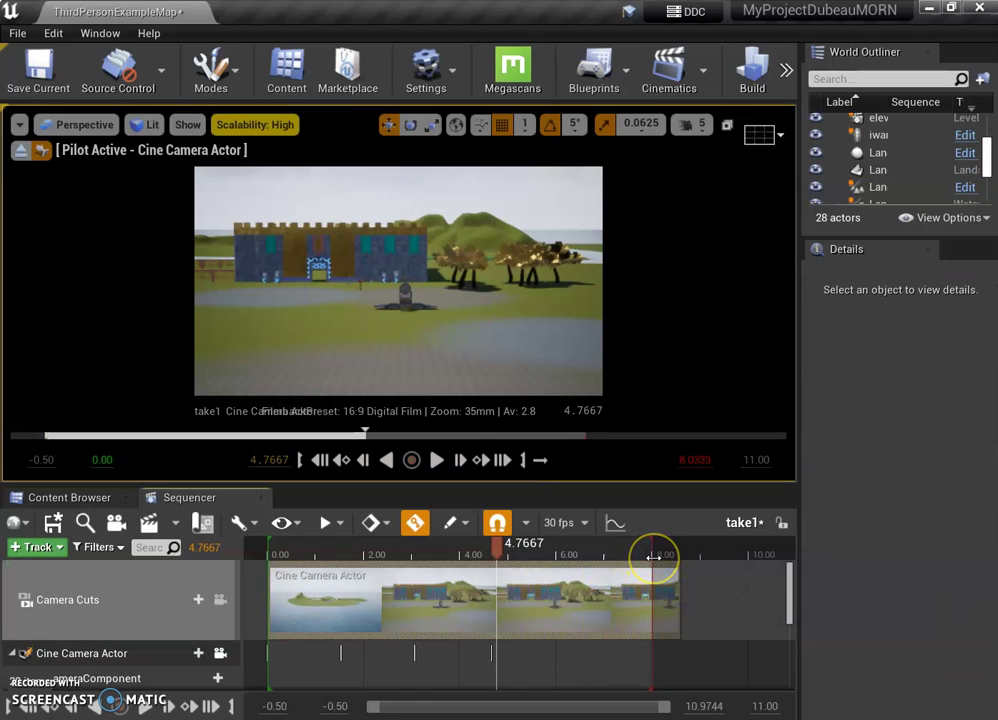
mouse_move(600, 584)
left_mouse_down()
mouse_move(590, 584)
mouse_move(642, 601)
mouse_move(610, 590)
left_mouse_up()
Step: Retime the camera's Transform keys, moving the last one past 7 seconds, the third to 4.6333 and the second to 2.5333
scroll(753, 577, "down", 5)
left_click_drag(753, 578, 617, 655)
left_click_drag(434, 655, 491, 654)
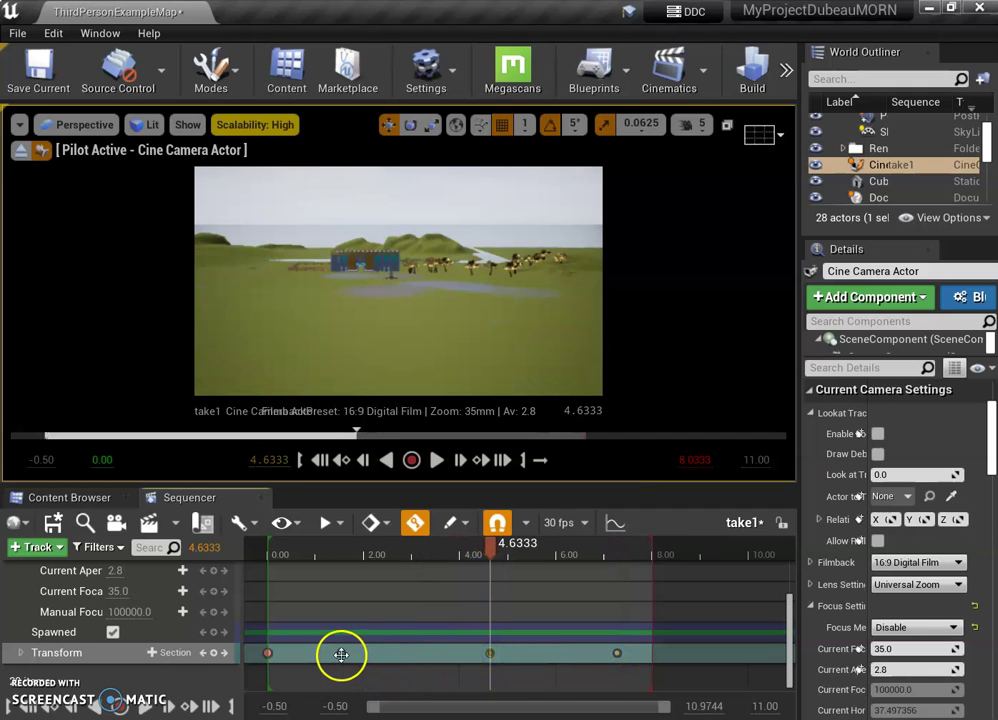
left_click_drag(341, 655, 388, 655)
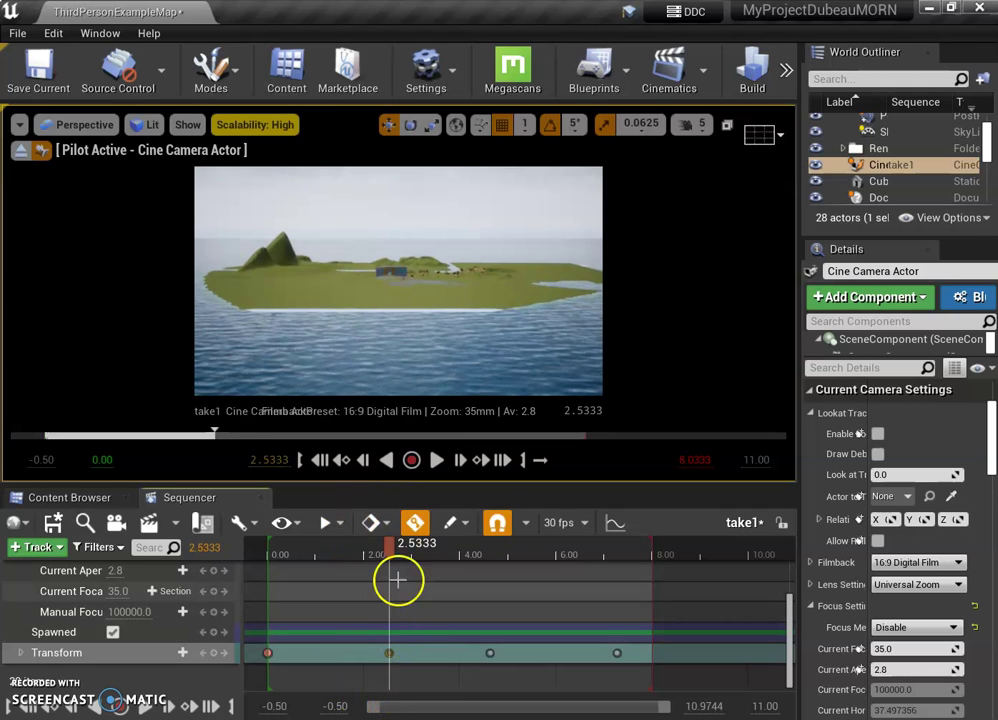
Step: Return the playhead to 0.00 and play the retimed sequence to check the slower camera move
left_click_drag(390, 556, 318, 570)
left_click(319, 459)
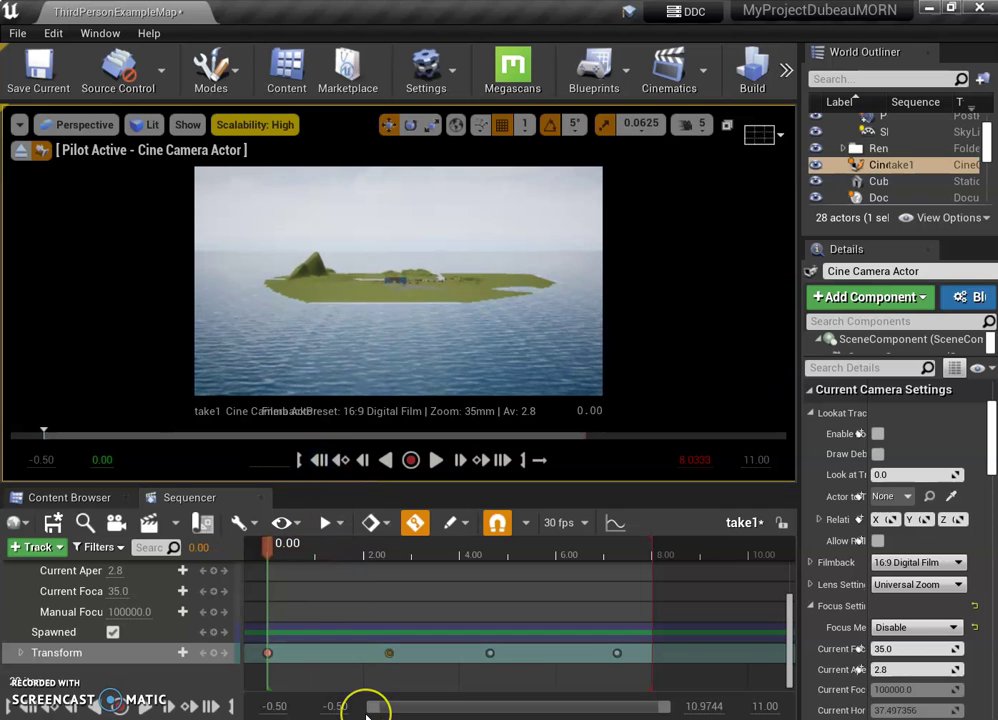
key("space")
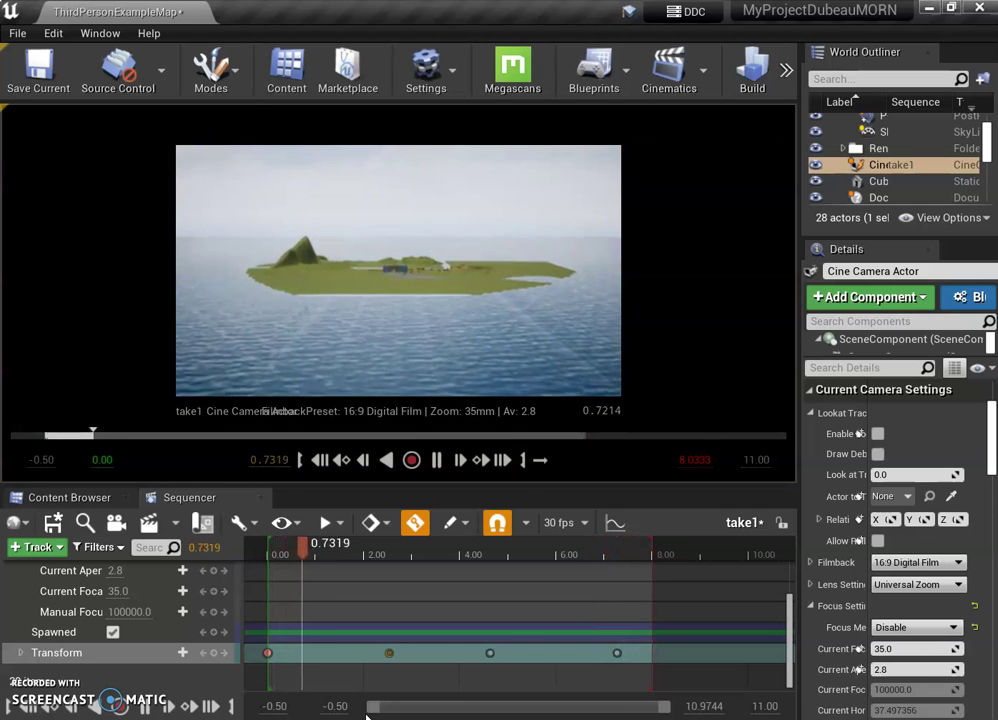
key("space")
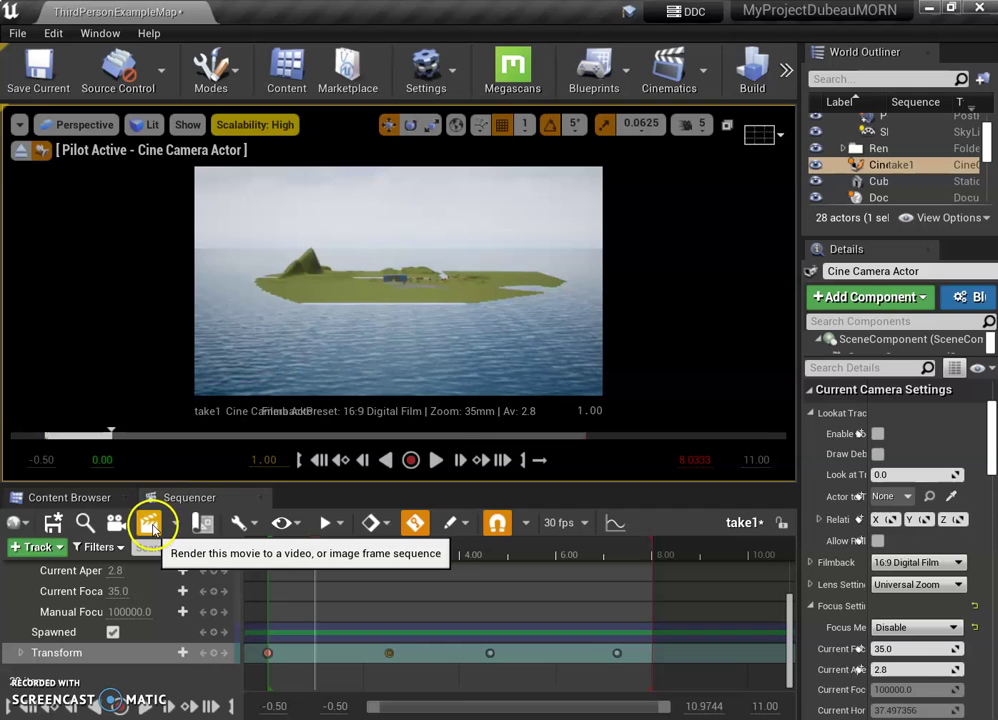
Step: Open the render movie settings for the sequence and set the capture resolution to 1920 x 1080 (16:9)
left_click(174, 524)
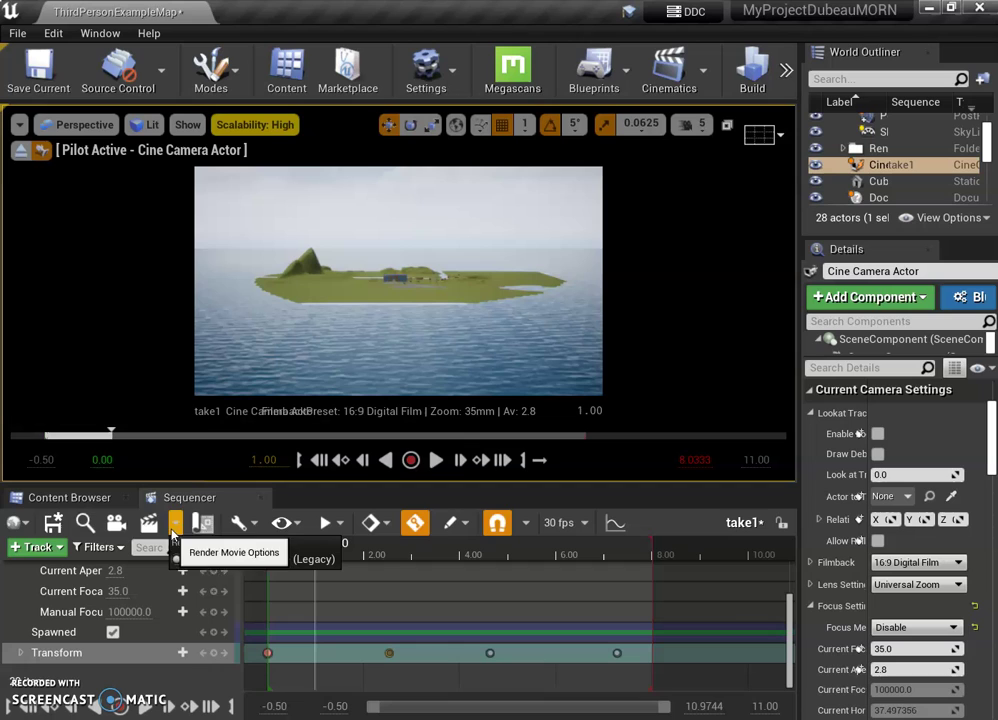
left_click(158, 524)
left_click(176, 524)
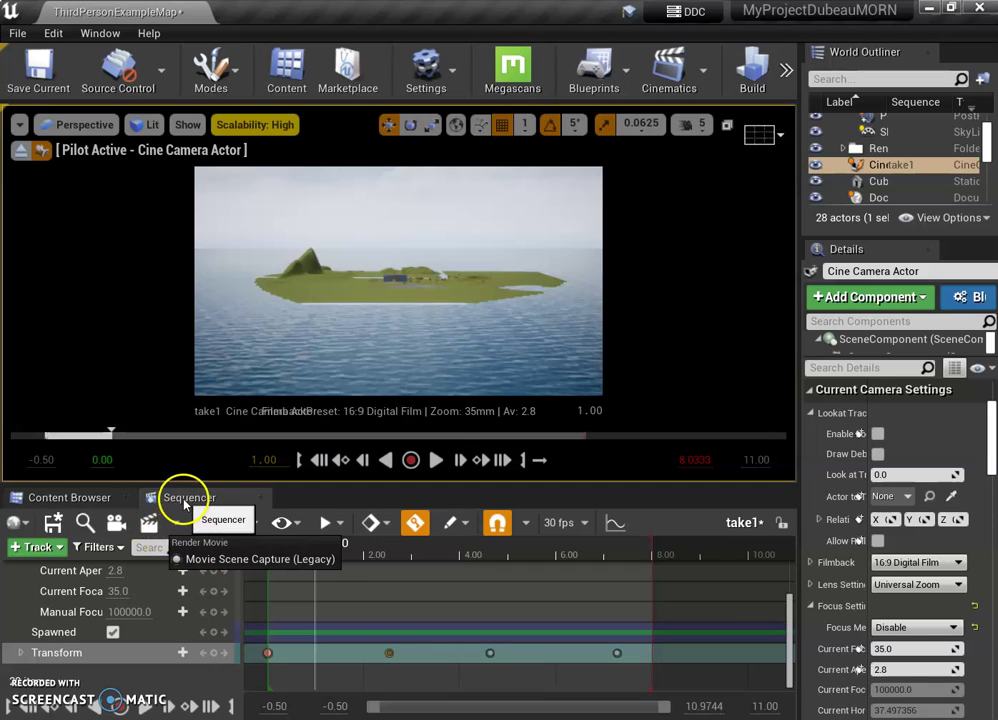
left_click(185, 503)
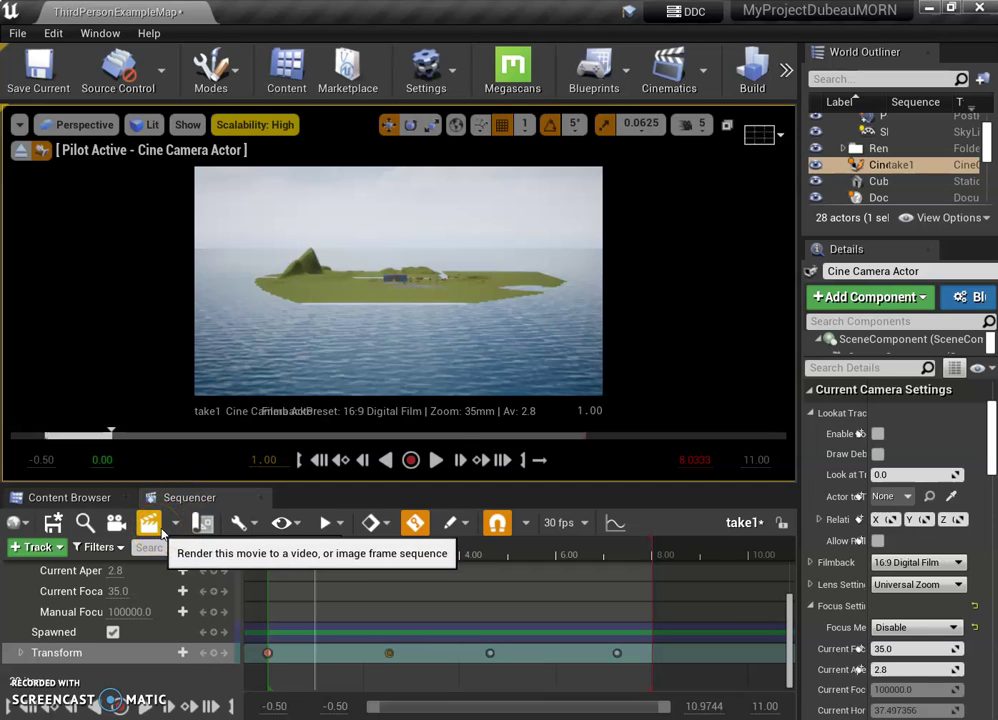
left_click(184, 504)
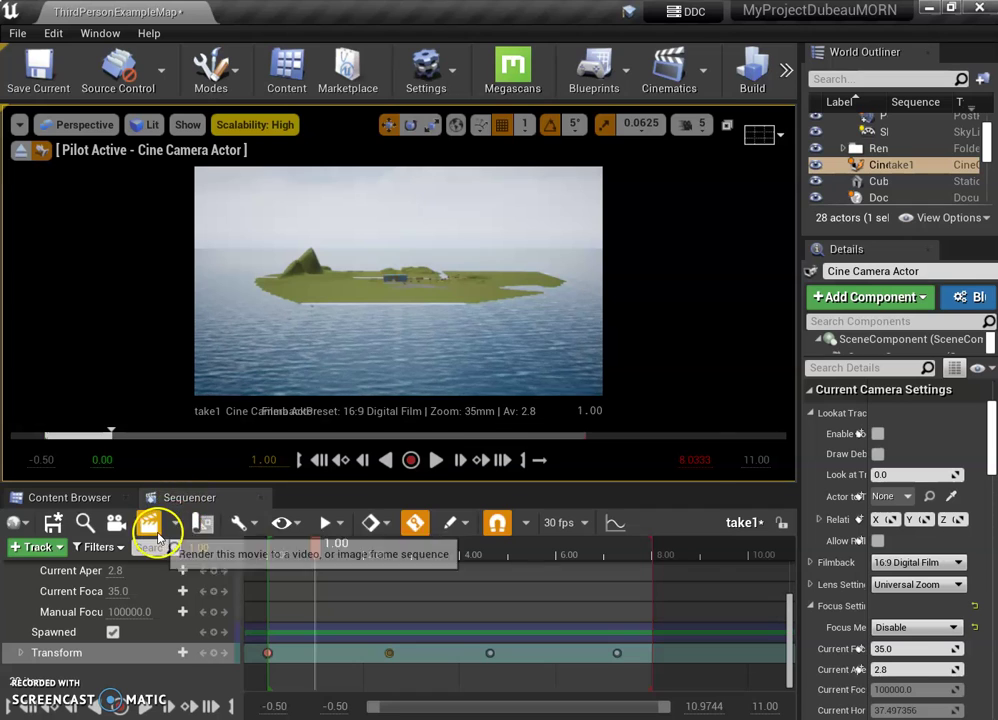
left_click(151, 524)
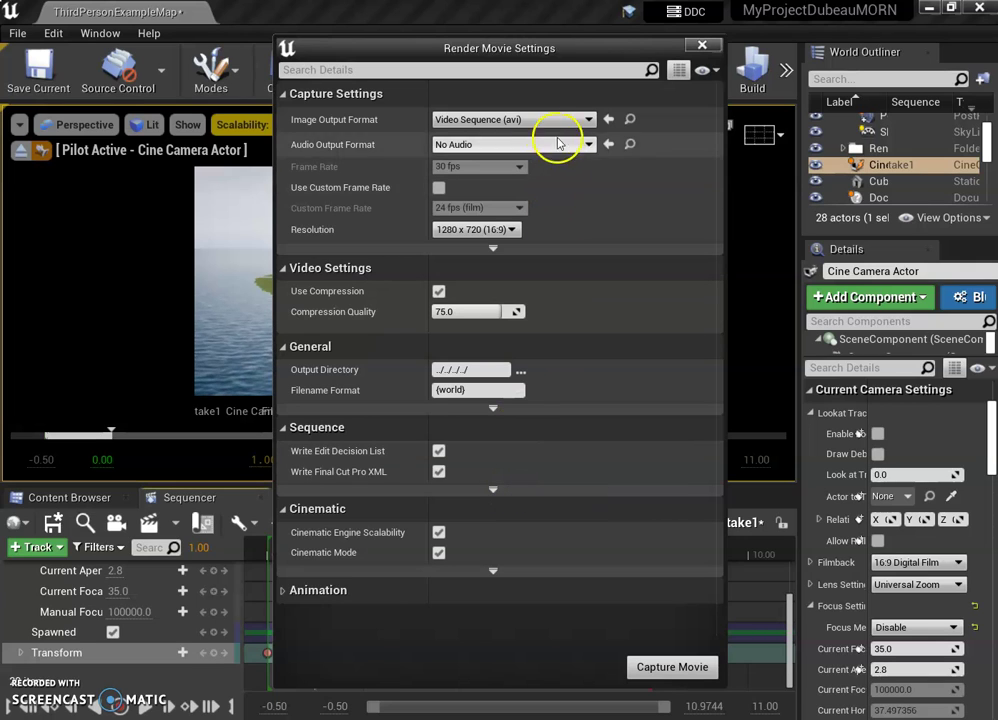
left_click(513, 231)
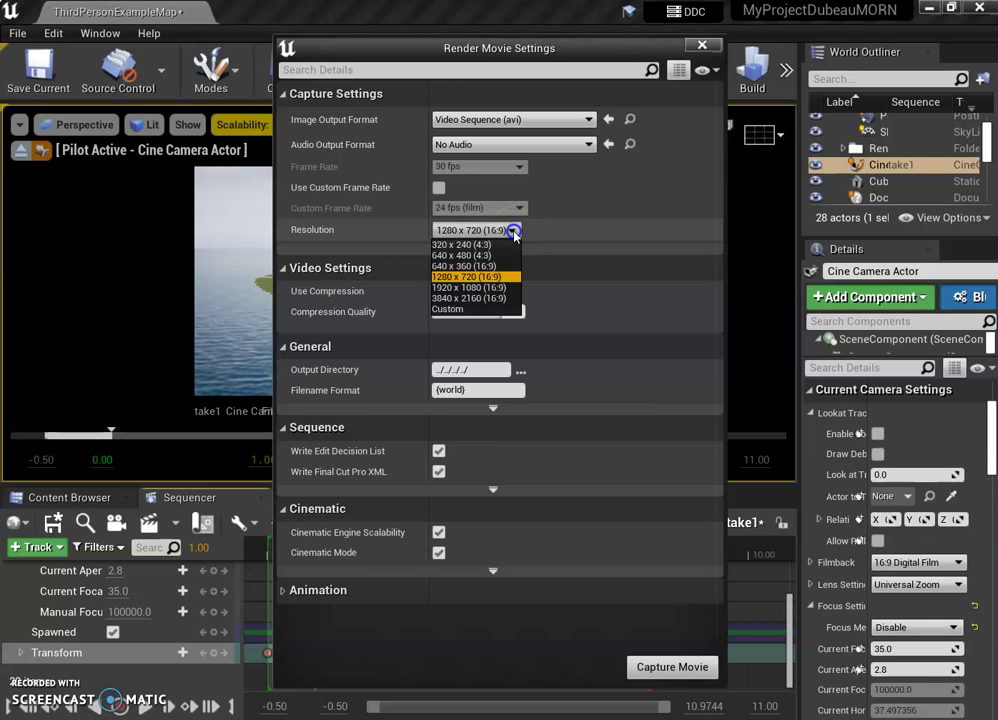
left_click(474, 288)
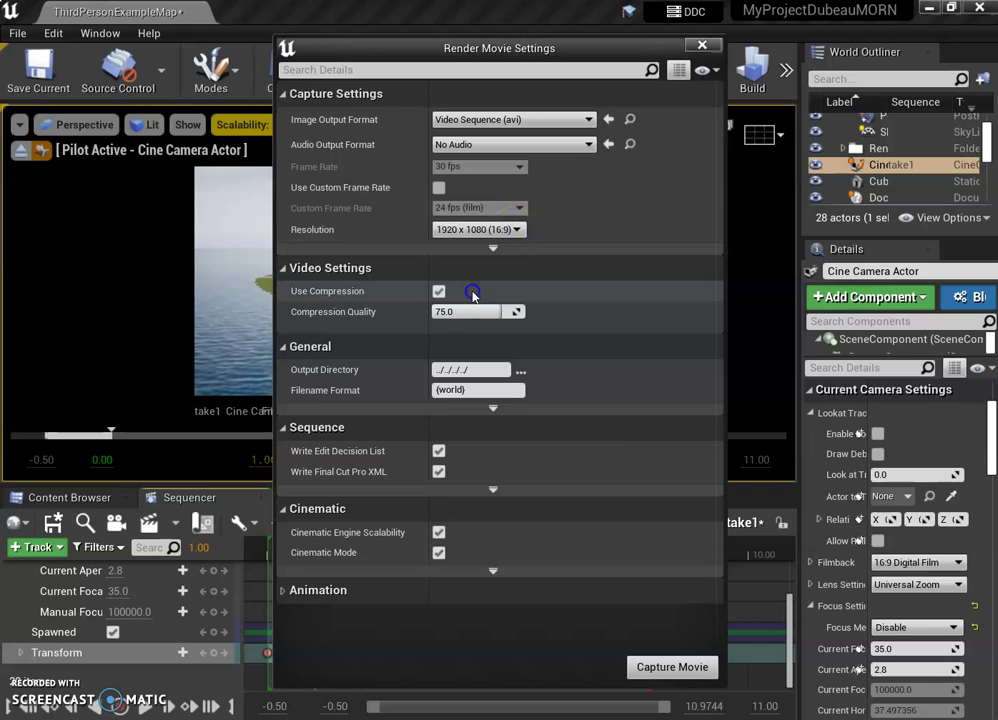
Step: Set the render's output directory to the game trailer folder on New Volume (D:)
left_click(520, 371)
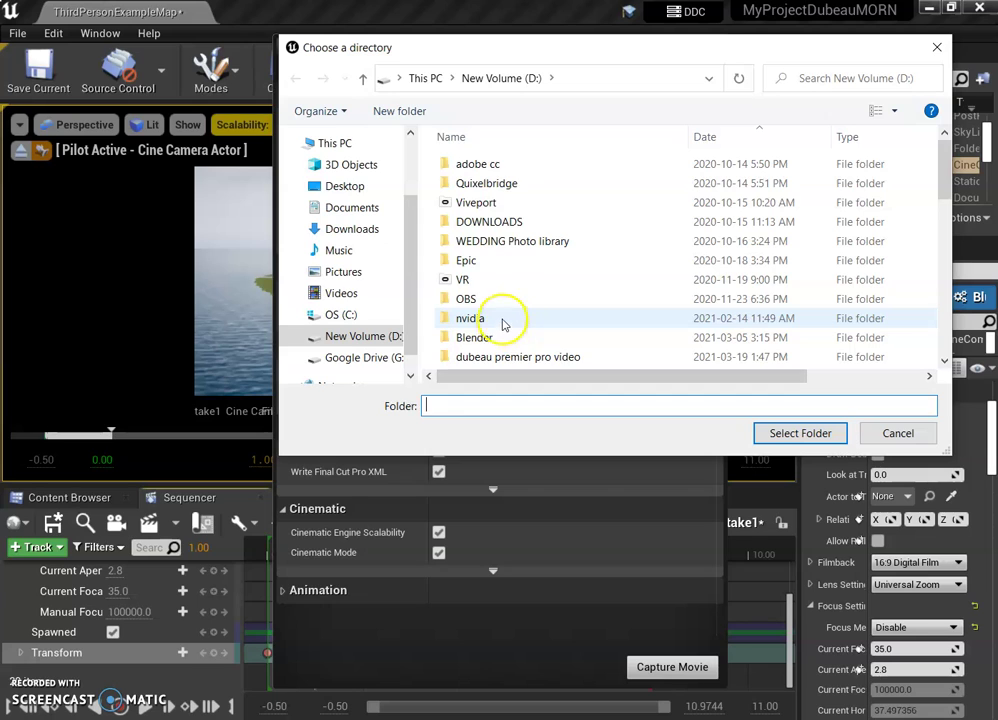
scroll(503, 324, "down", 2)
scroll(503, 324, "down", 5)
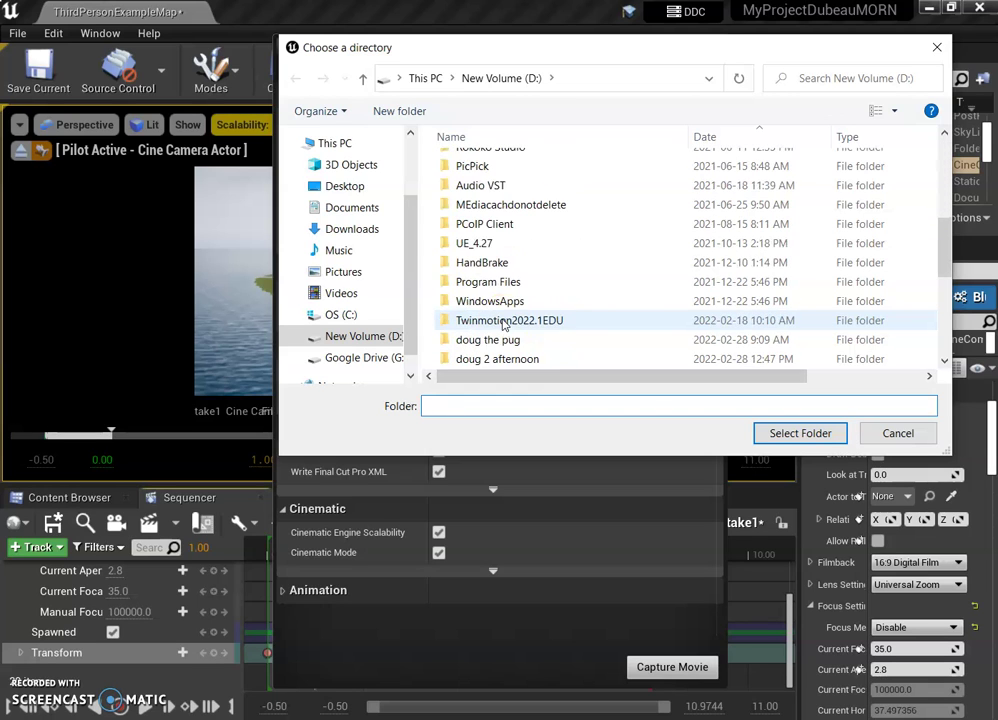
scroll(503, 324, "down", 2)
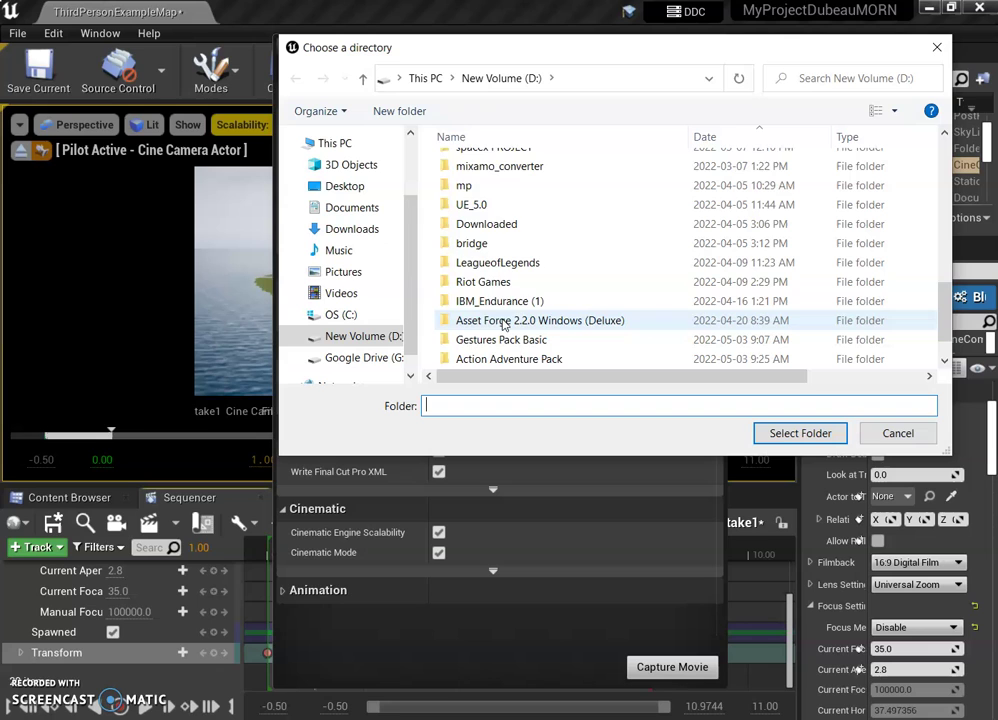
scroll(503, 324, "down", 1)
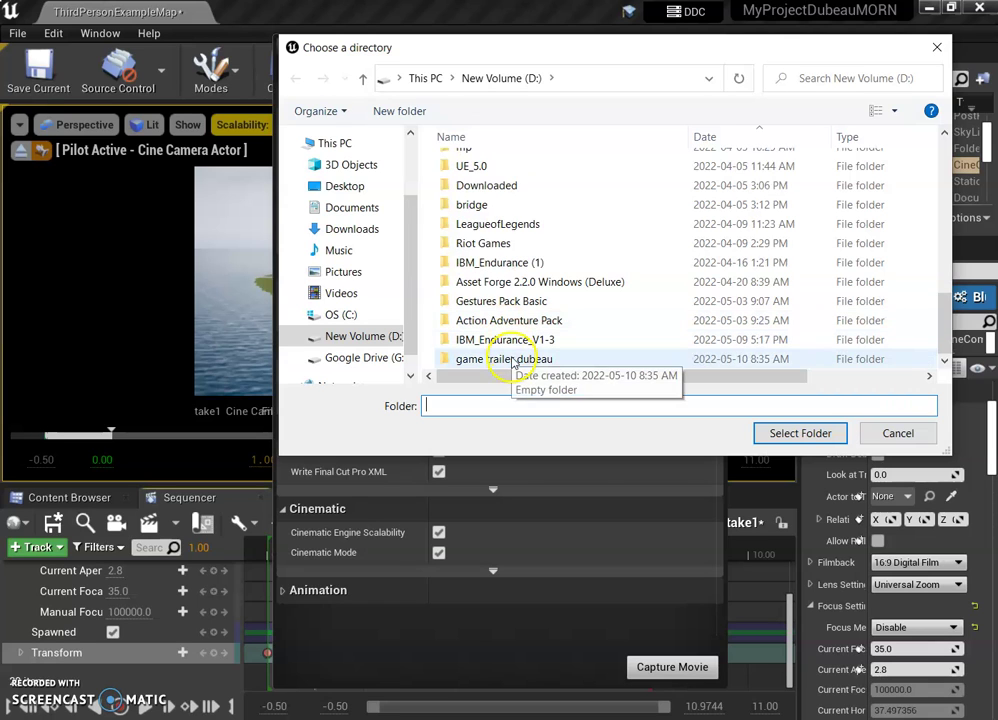
left_click(503, 359)
left_click(794, 434)
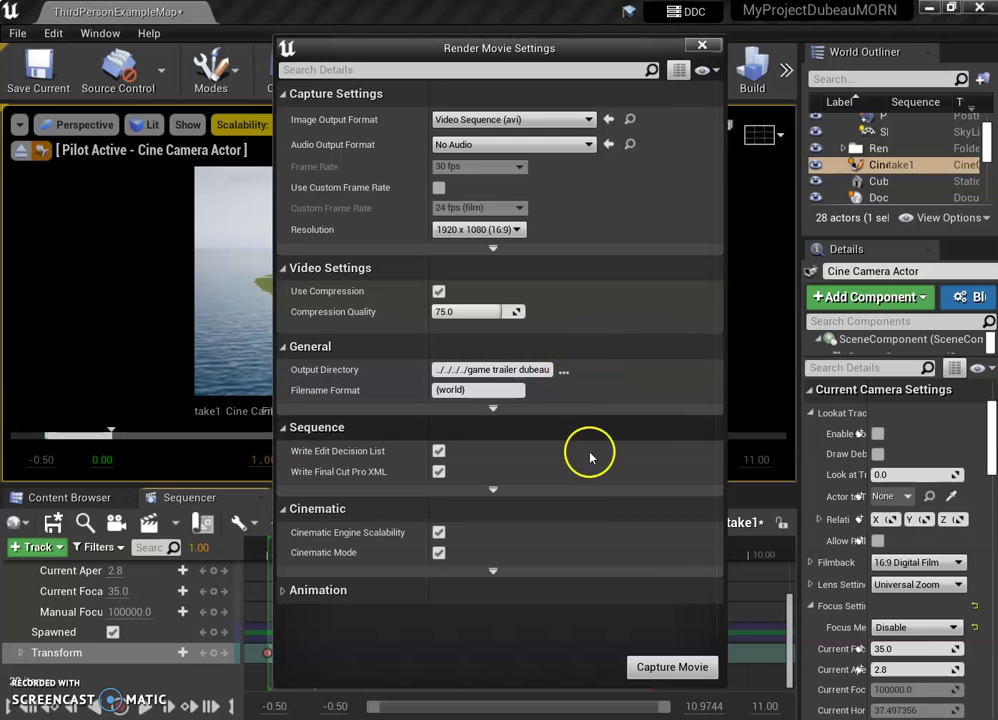
Step: Start capturing the movie, saving the take1 sequence and ThirdPersonExampleMap level first, and close the render settings after the capture
left_click(672, 668)
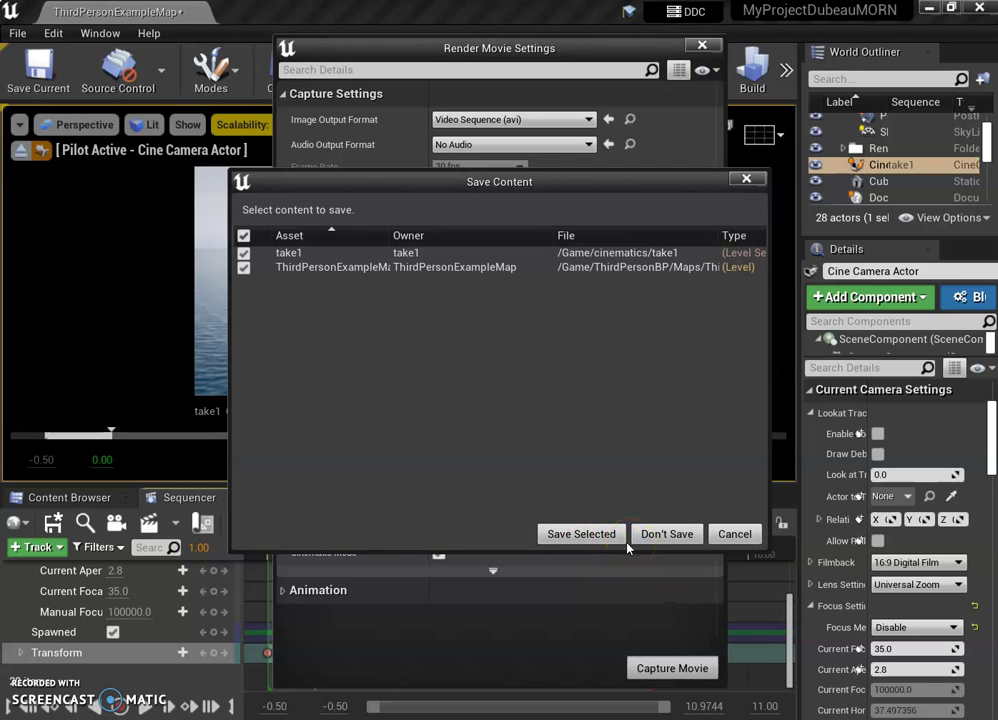
left_click(605, 540)
left_click(582, 534)
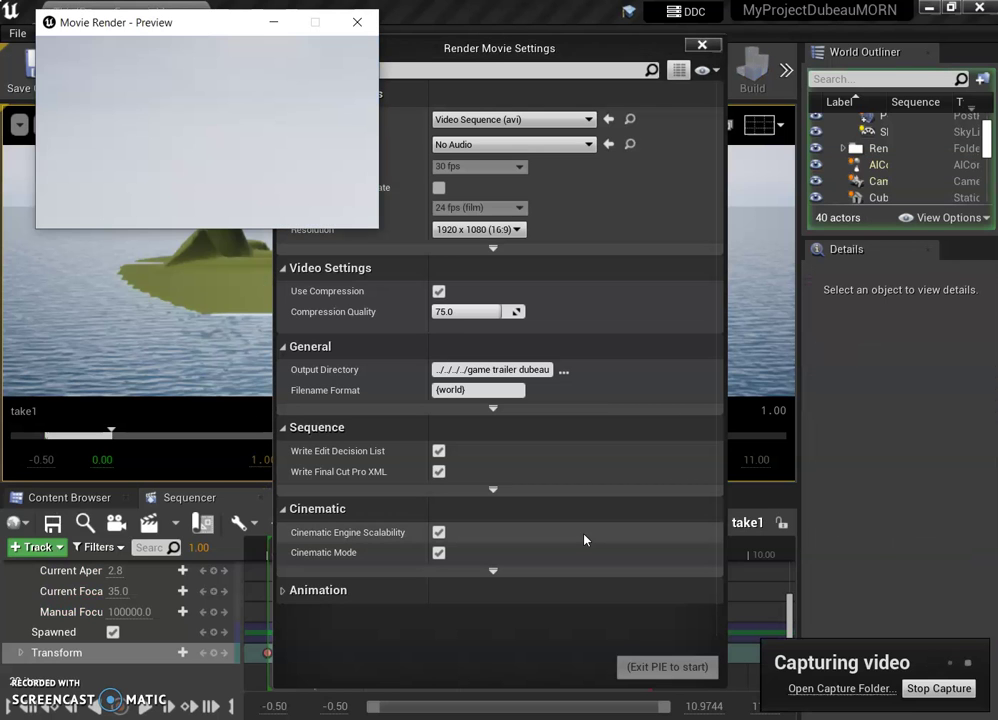
left_click(705, 47)
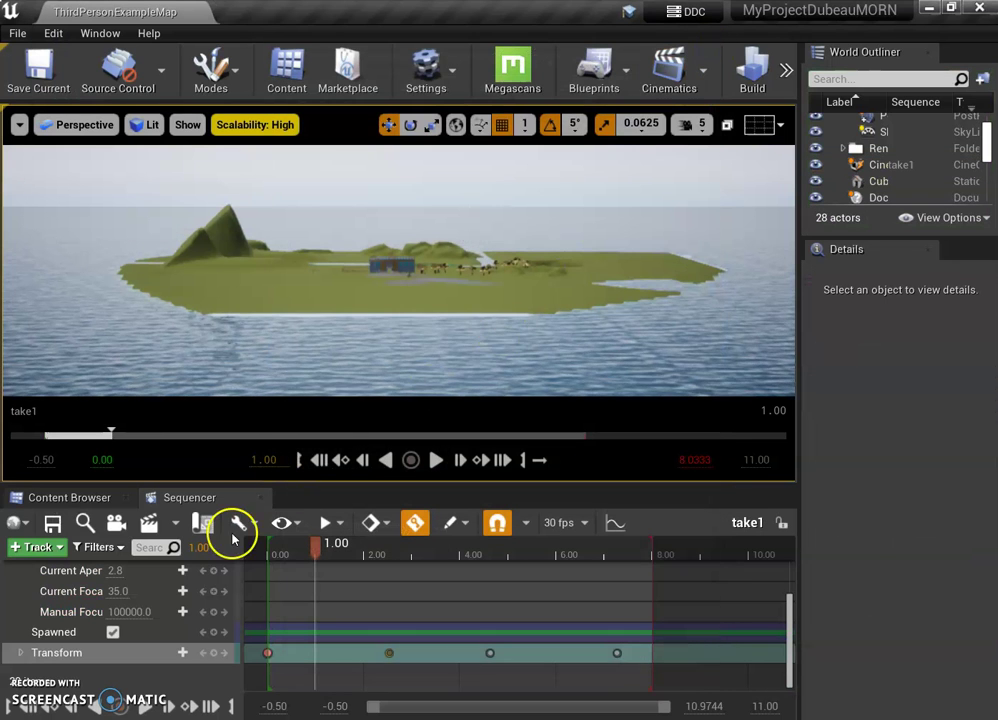
Step: Lock the viewport to the Camera Cuts track and scrub the playhead to 2.1667
scroll(285, 595, "up", 5)
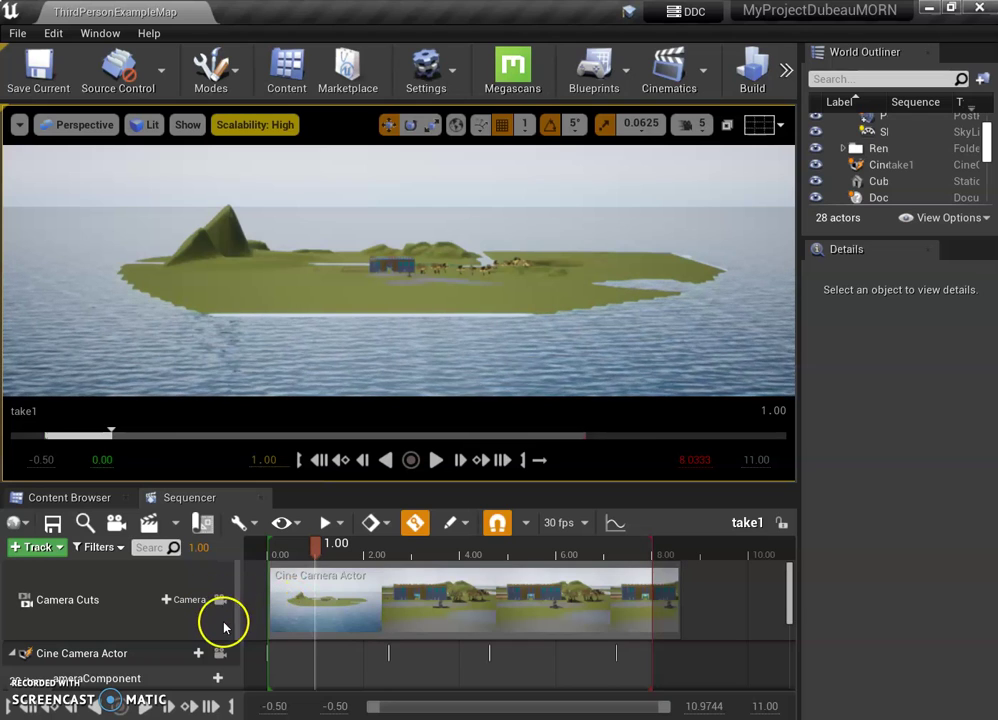
left_click_drag(309, 547, 290, 547)
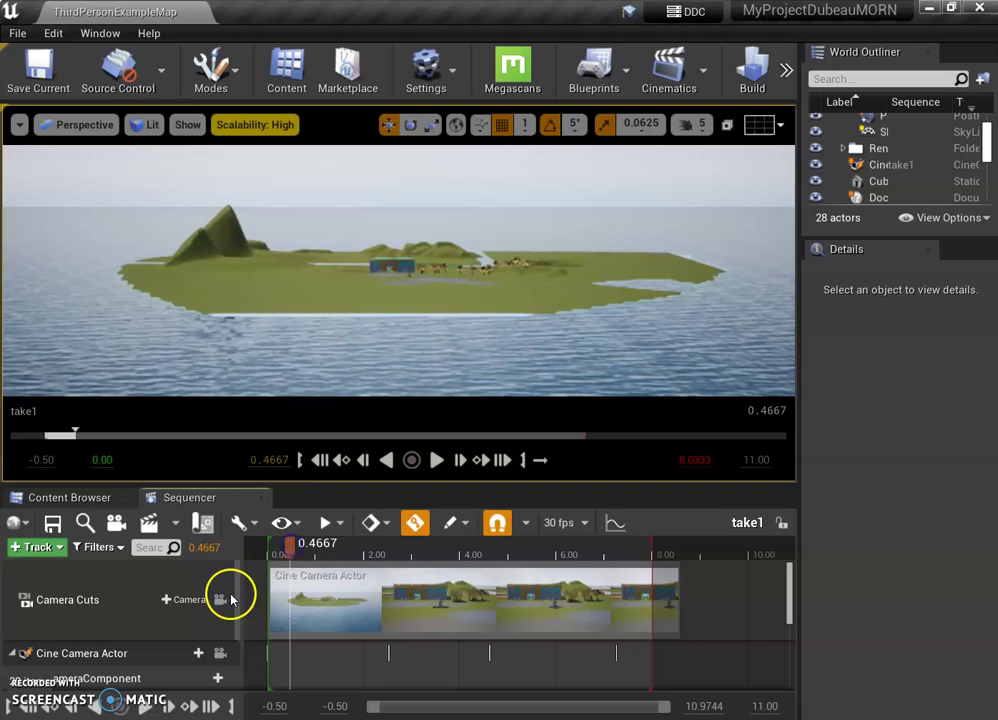
left_click(221, 603)
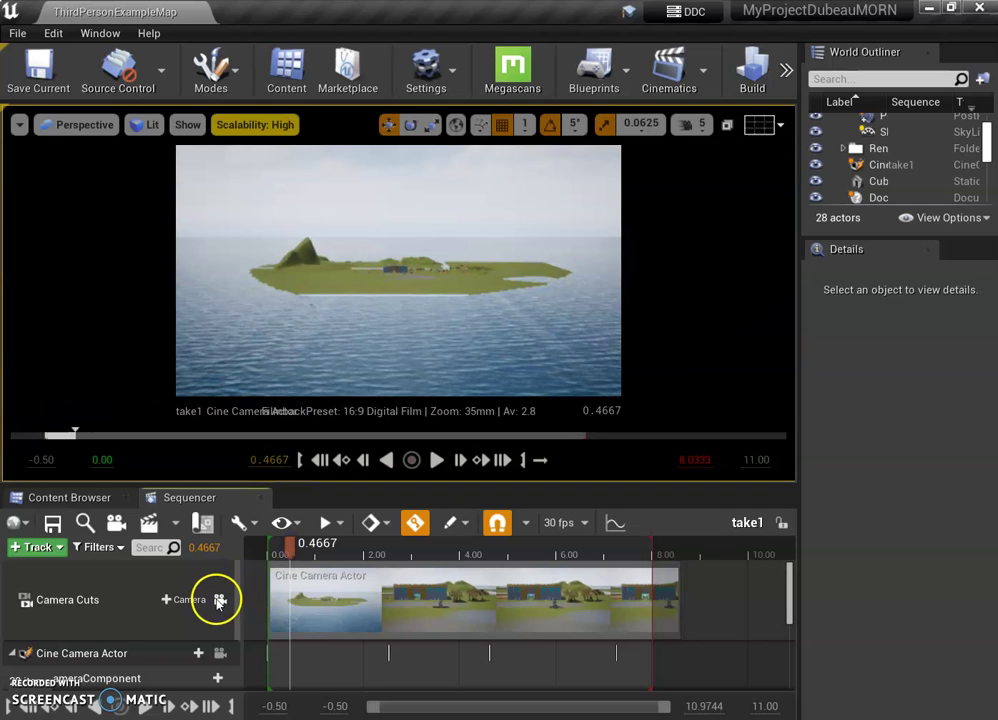
left_click_drag(283, 550, 372, 577)
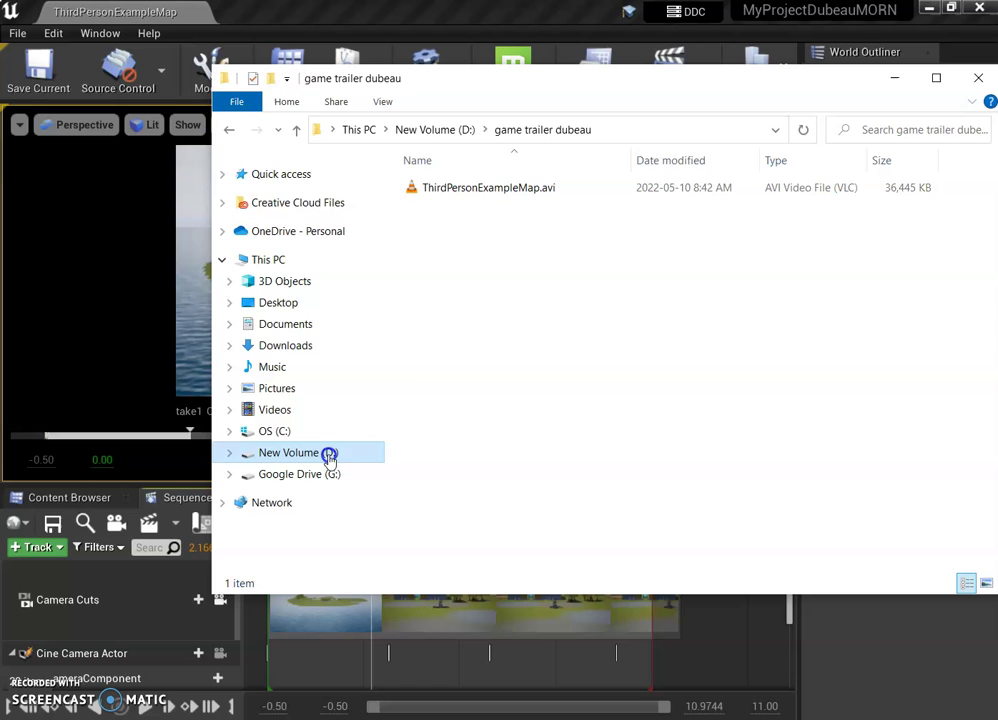
Step: In File Explorer, open the game trailer folder on New Volume (D:) and rename ThirdPersonExampleMap.avi as first.avi
left_click(329, 455)
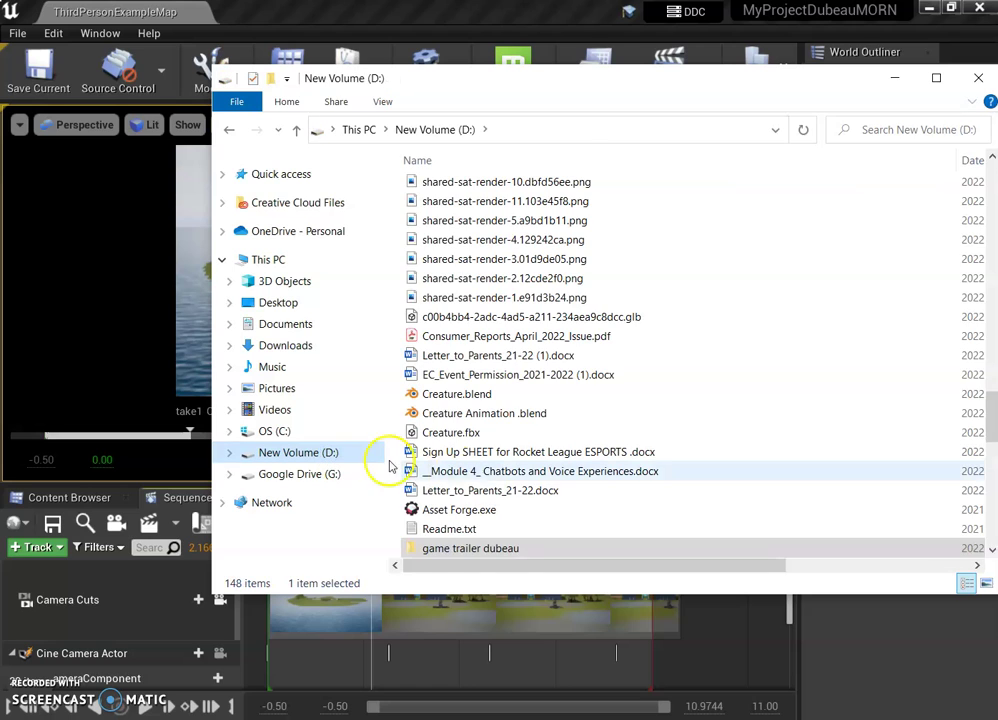
double_click(475, 550)
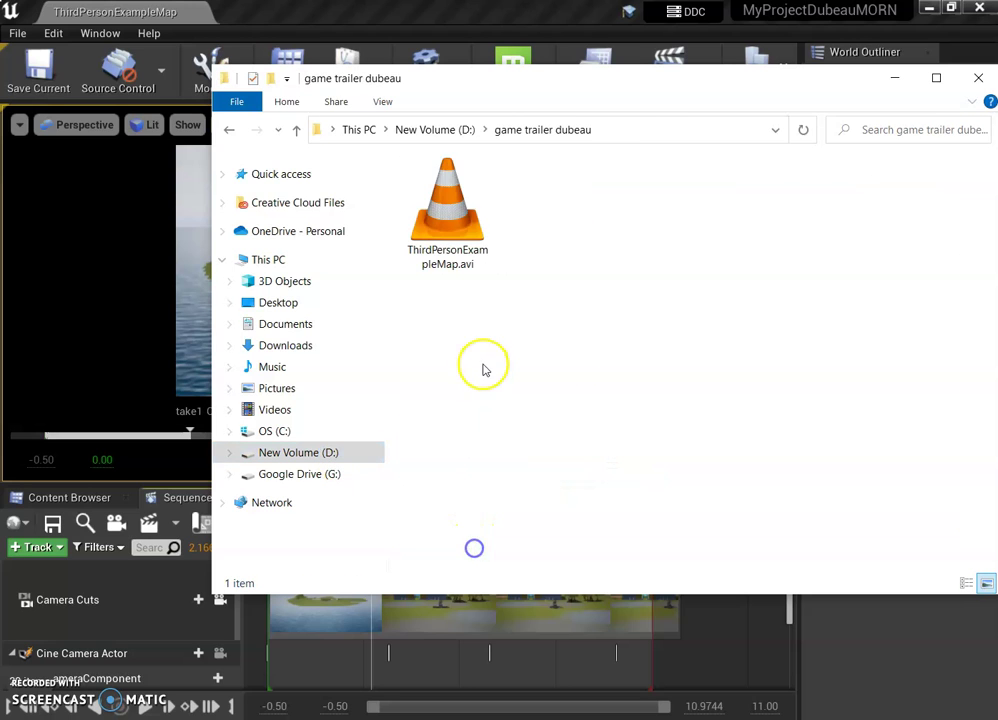
left_click(451, 228)
right_click(451, 228)
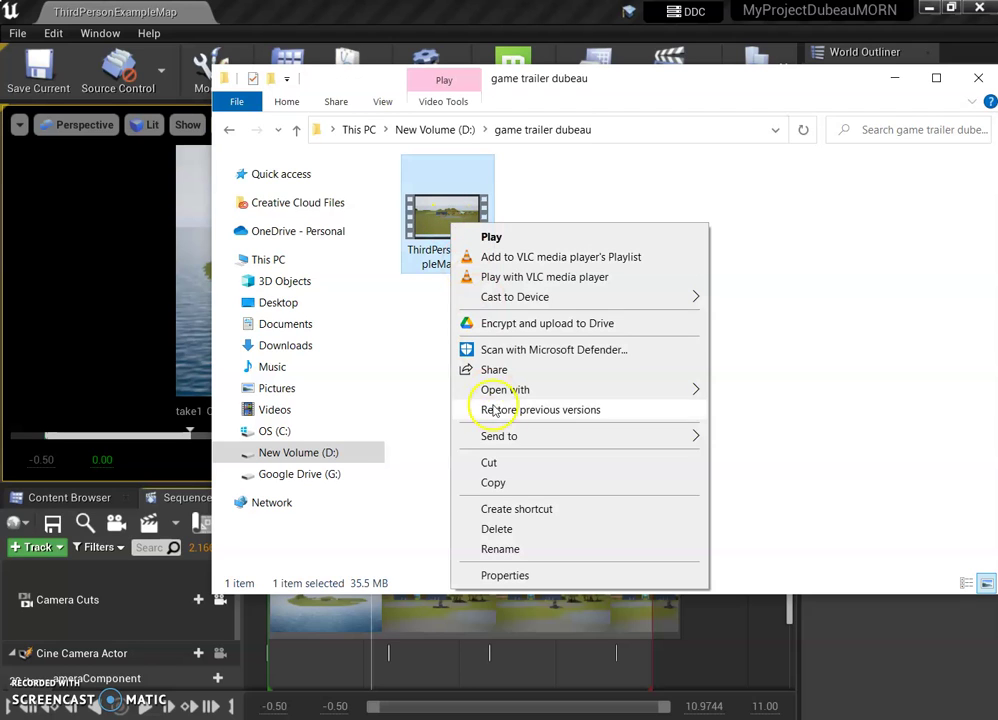
left_click(500, 549)
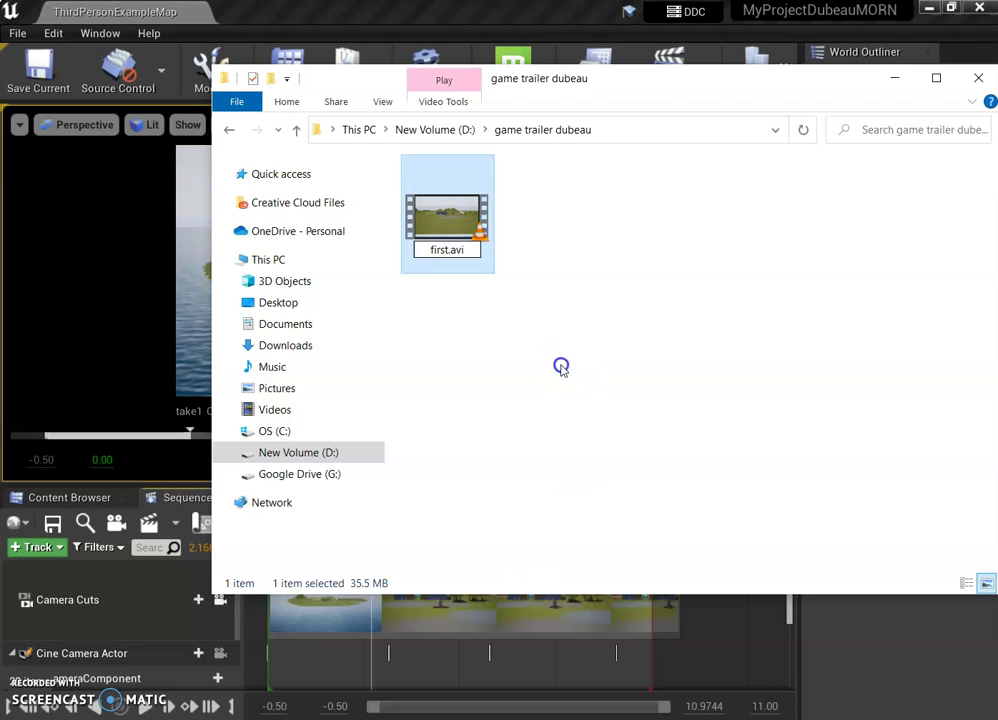
key("Return")
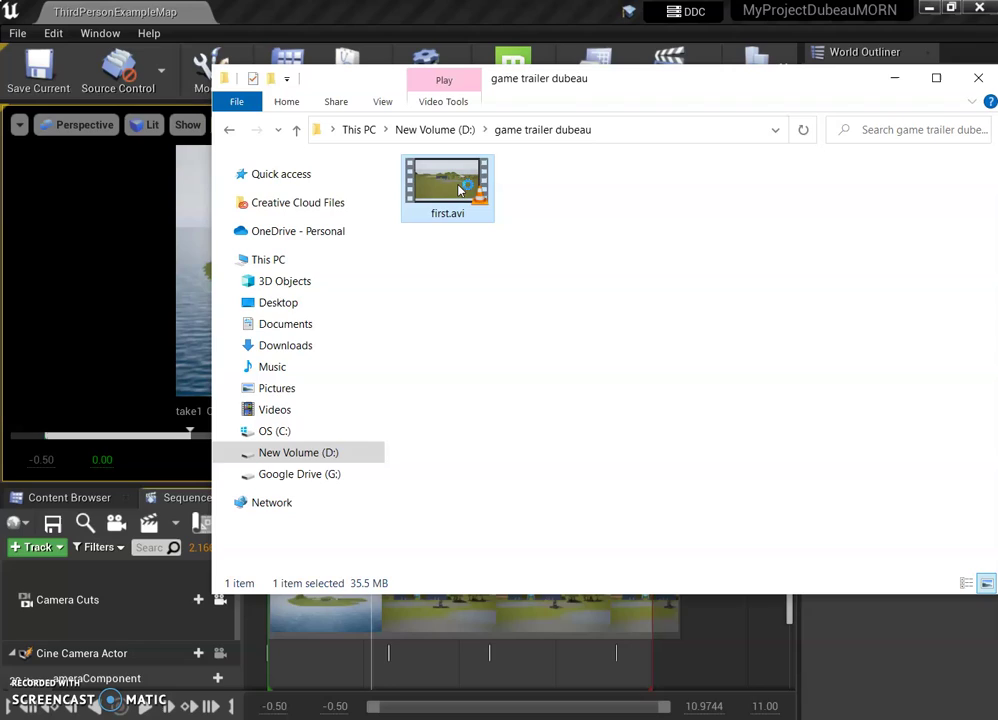
Step: Play first.avi in VLC, declining the player update, and close the player and the folder window to return to Unreal Editor
double_click(459, 190)
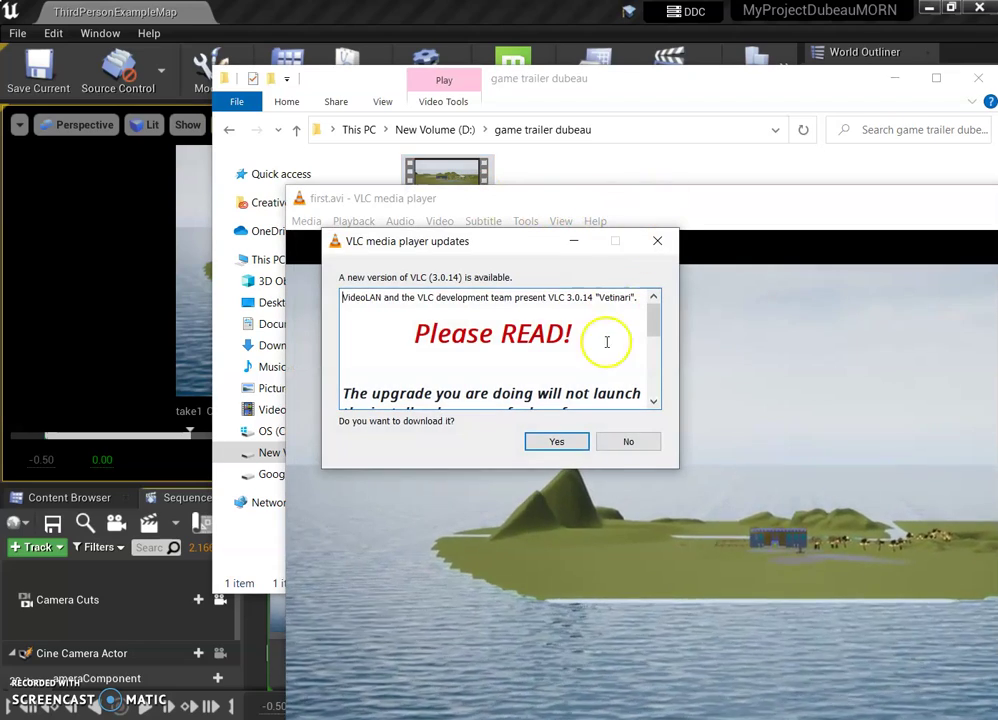
left_click(631, 441)
left_click_drag(708, 210, 362, 149)
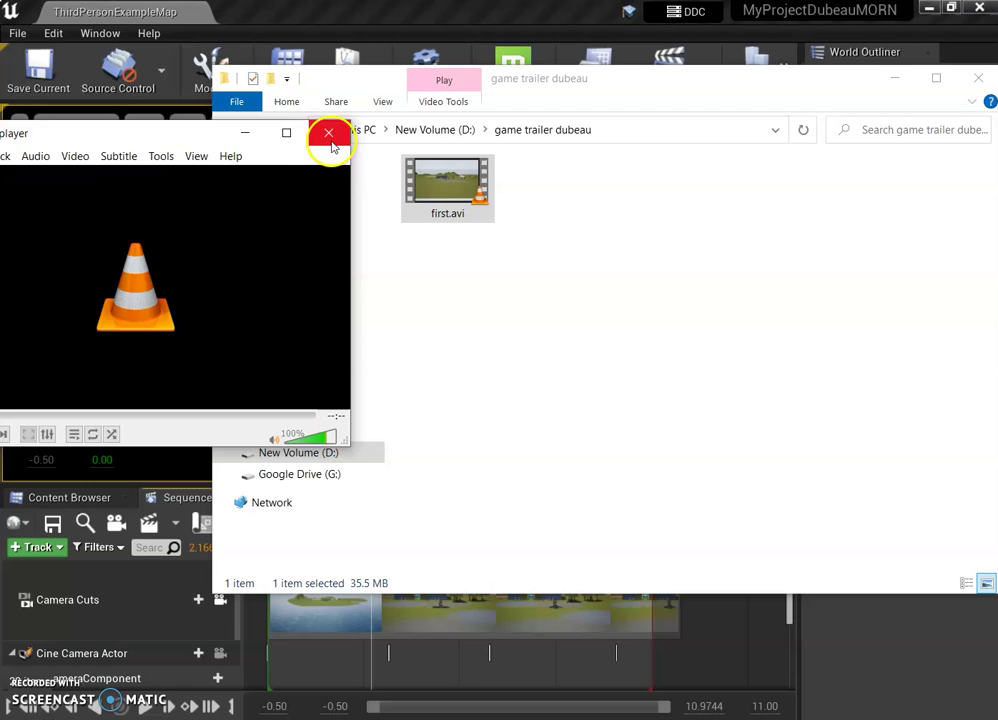
left_click(330, 135)
left_click_drag(818, 86, 667, 101)
left_click(834, 97)
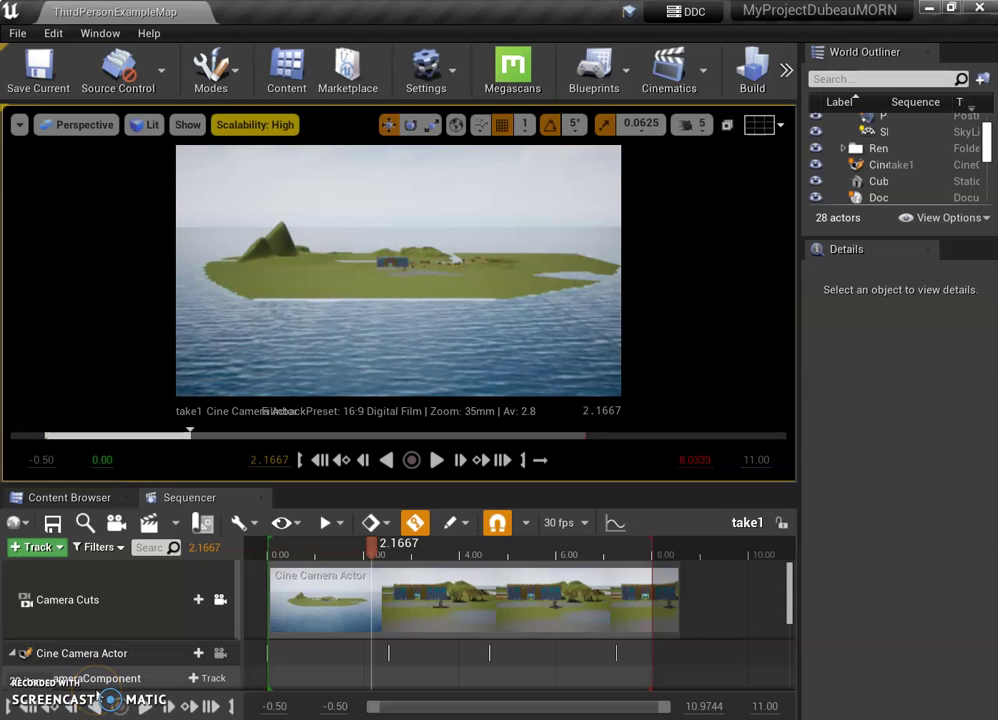